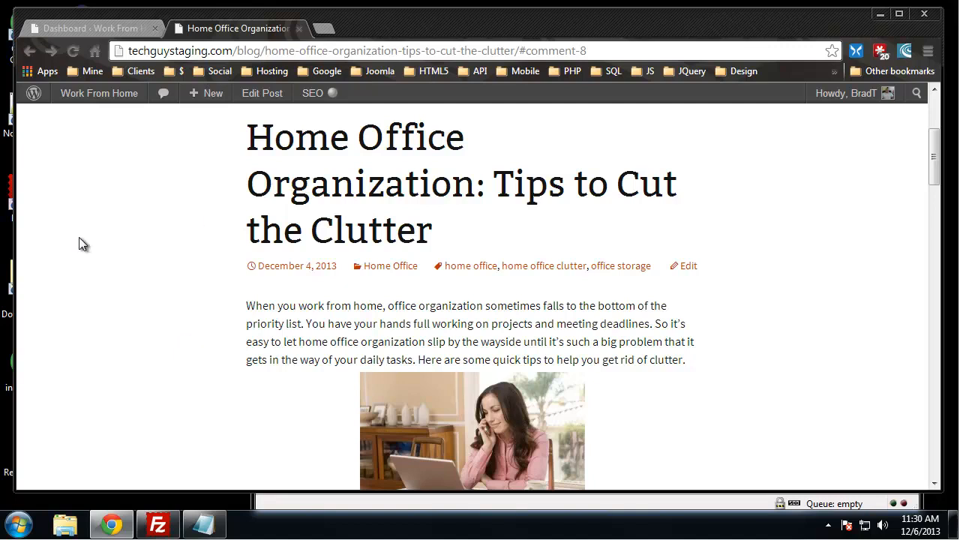
Examine the published post's title, highlighting the full title, its "Home Office Organization:" part and its "Tips to Cut the Clutter" part.
scroll(81, 240, down, 6)
scroll(80, 242, down, 3)
scroll(79, 242, up, 10)
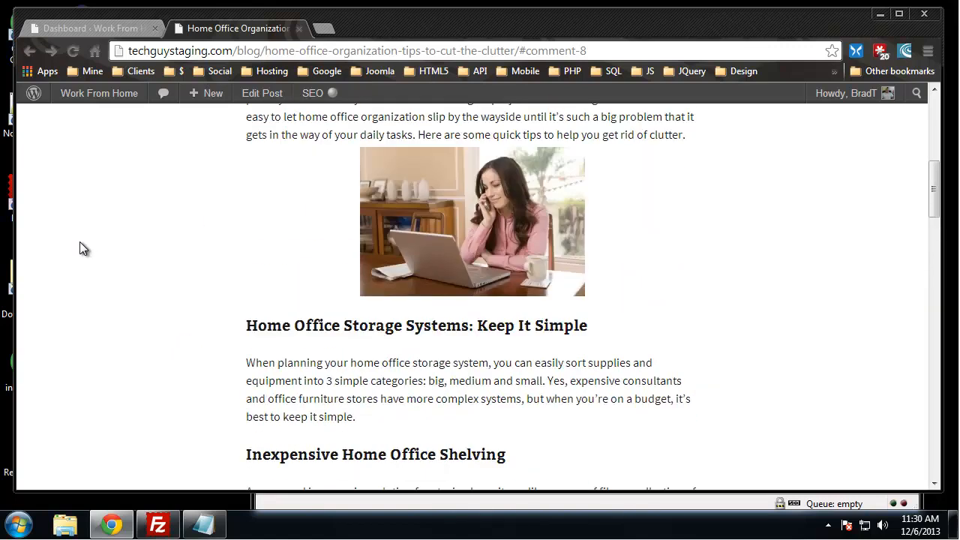
scroll(79, 249, up, 2)
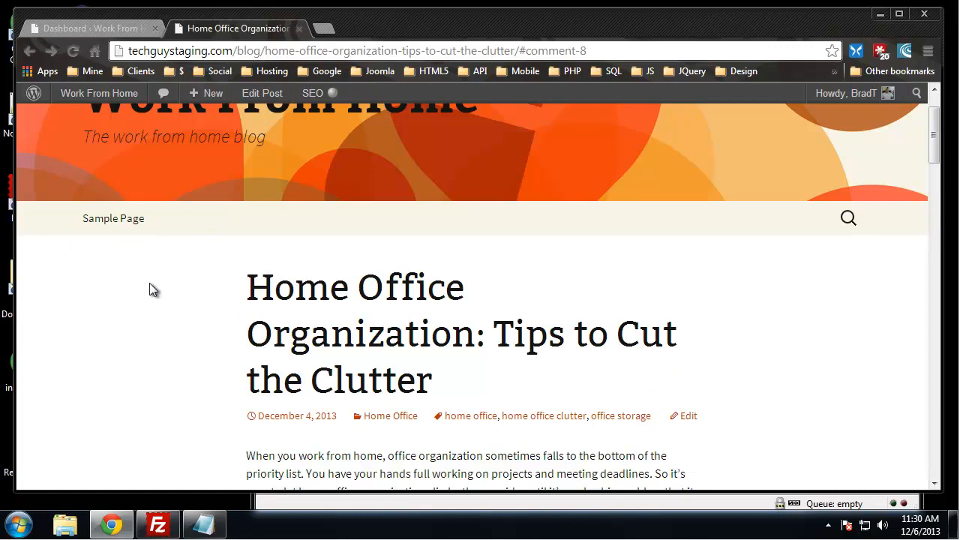
scroll(158, 300, down, 1)
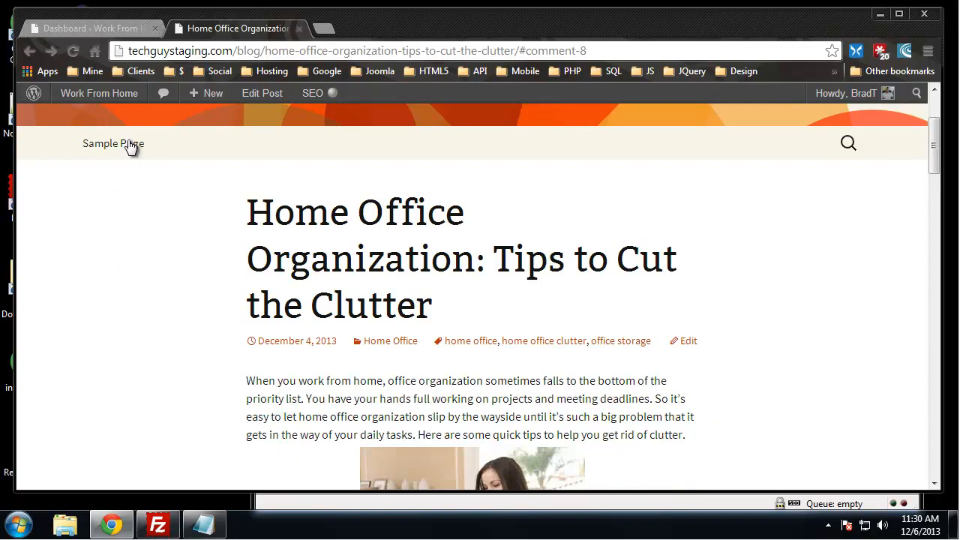
drag(249, 213, 457, 295)
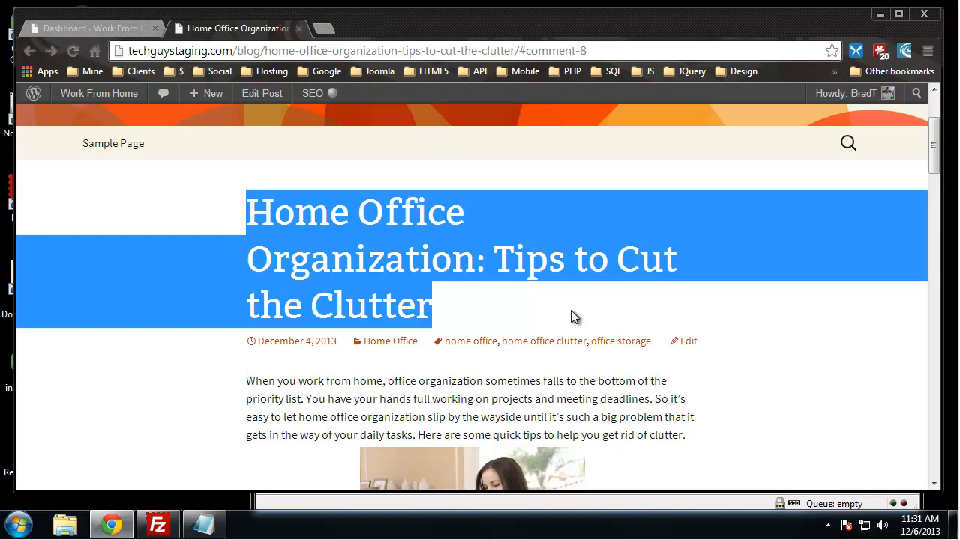
click(137, 378)
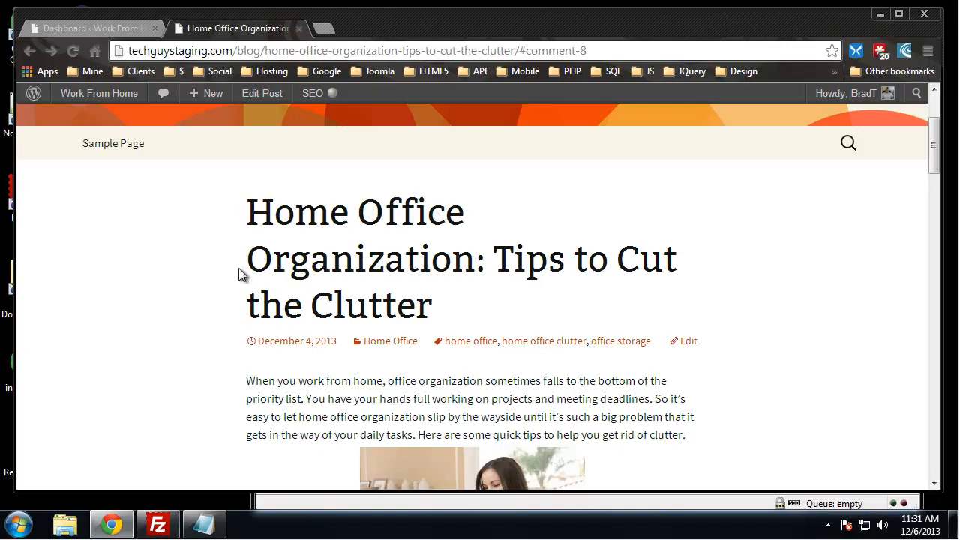
drag(248, 210, 484, 260)
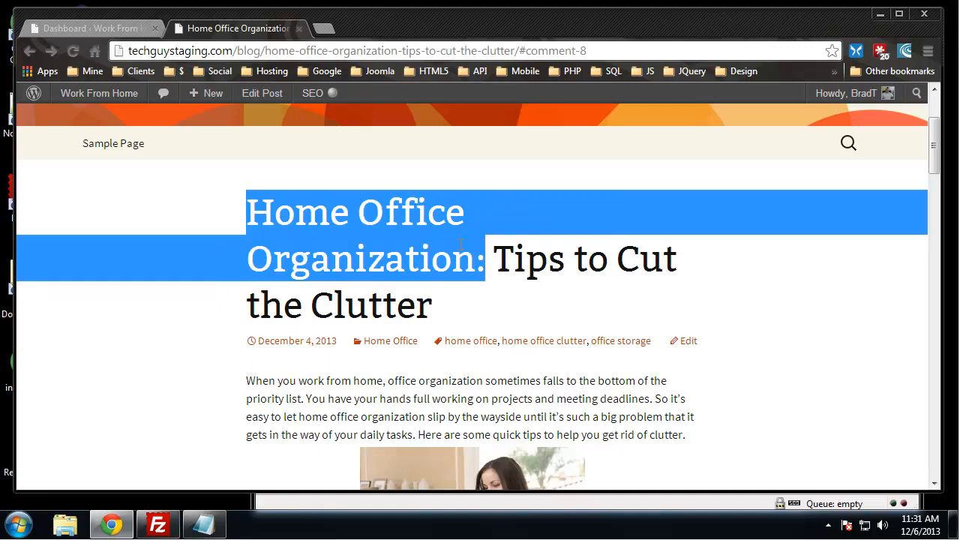
drag(497, 260, 553, 308)
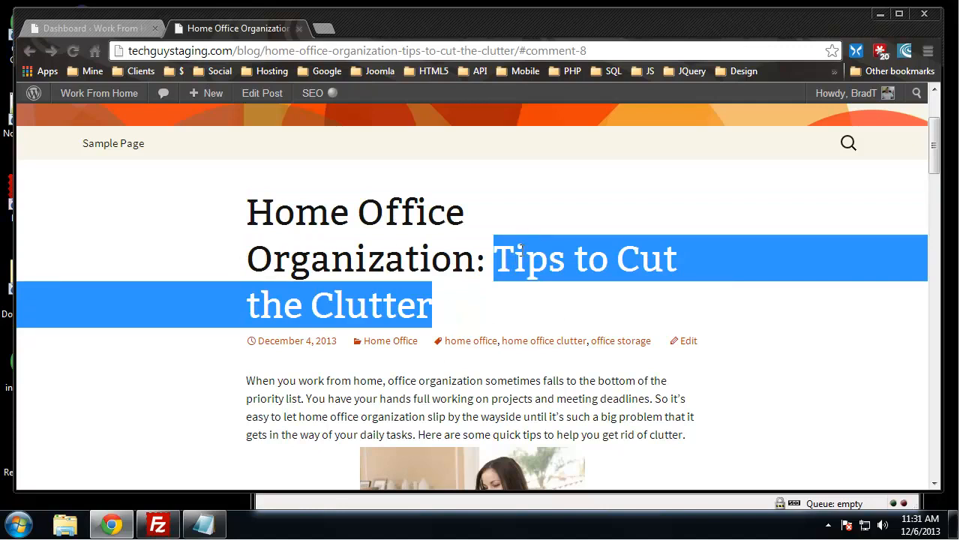
click(141, 265)
Inspect the HTML element behind the "Home Office Storage Systems: Keep It Simple" subheading, and close the inspector.
scroll(141, 266, down, 4)
scroll(141, 265, up, 4)
scroll(143, 298, down, 3)
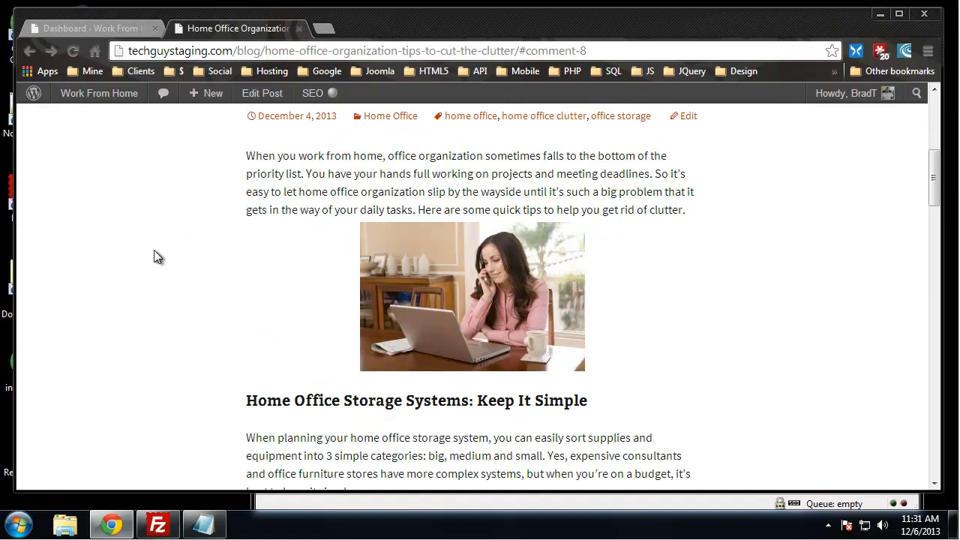
scroll(150, 257, down, 1)
drag(294, 325, 543, 324)
click(162, 269)
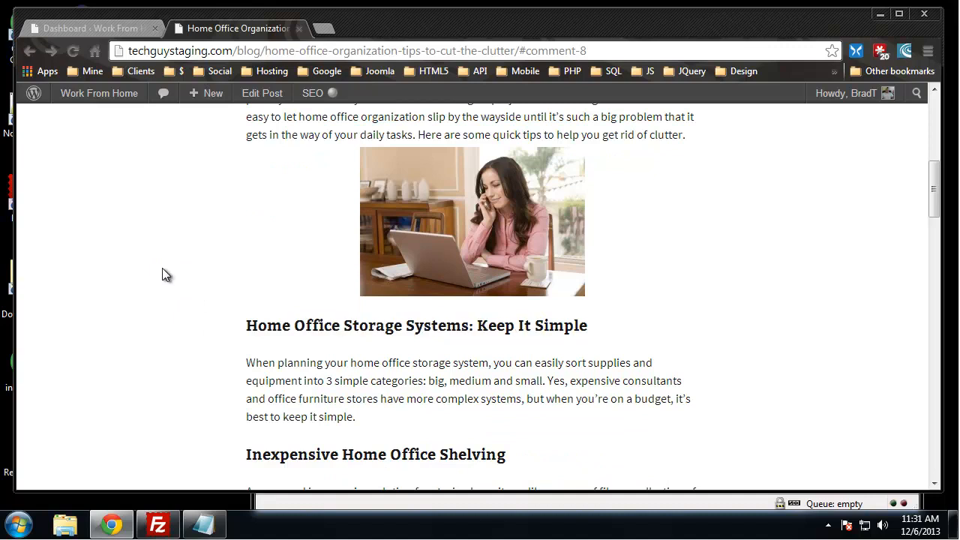
key(F12)
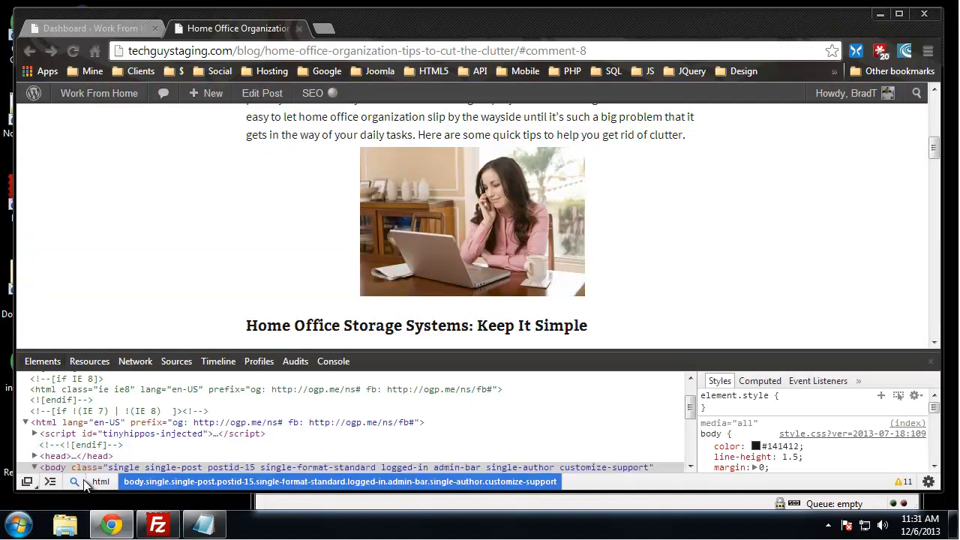
click(74, 482)
click(312, 339)
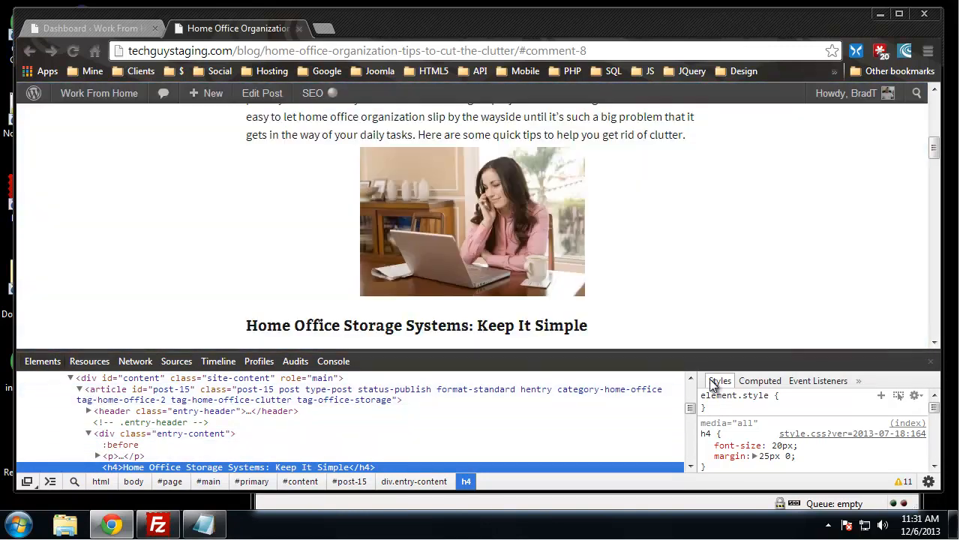
click(931, 360)
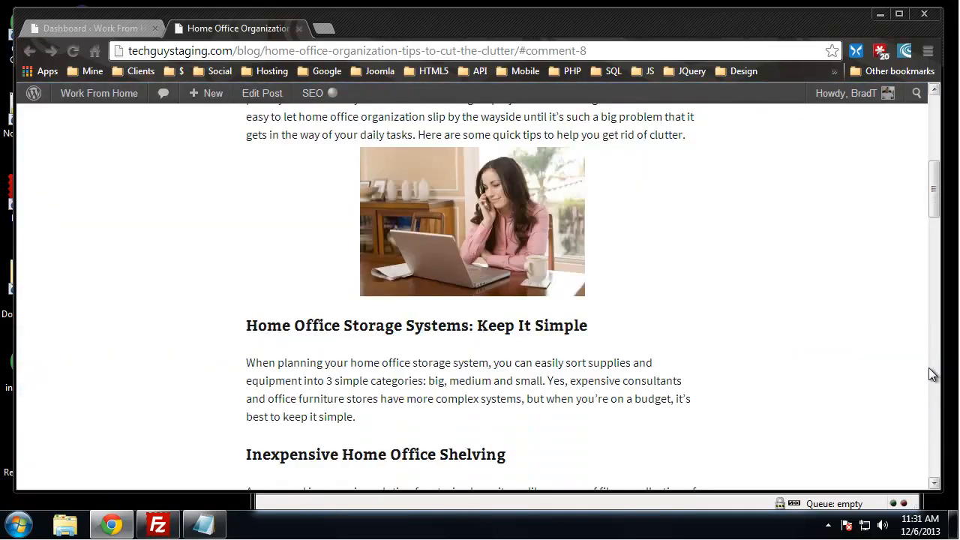
Look over the remaining subheadings of the published article.
scroll(726, 325, down, 3)
scroll(217, 188, down, 6)
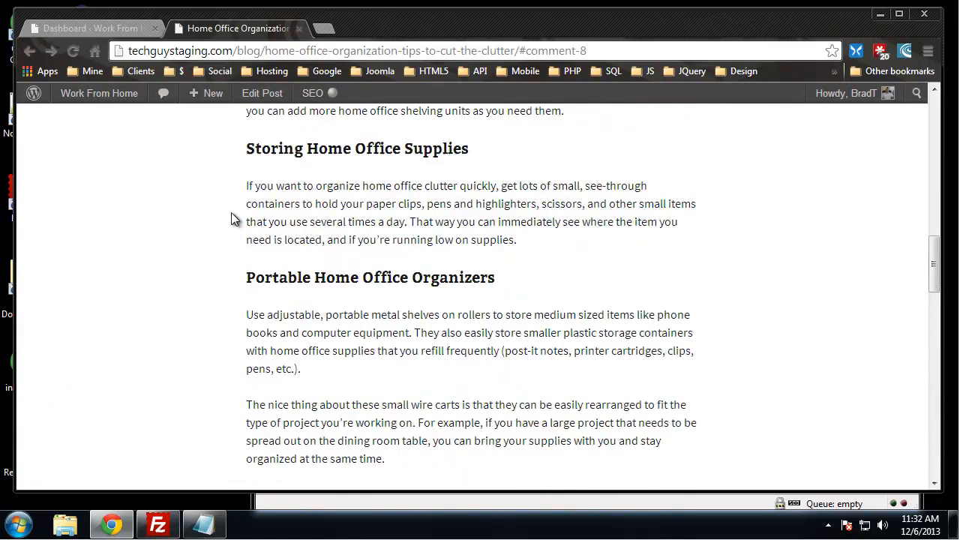
scroll(232, 218, up, 8)
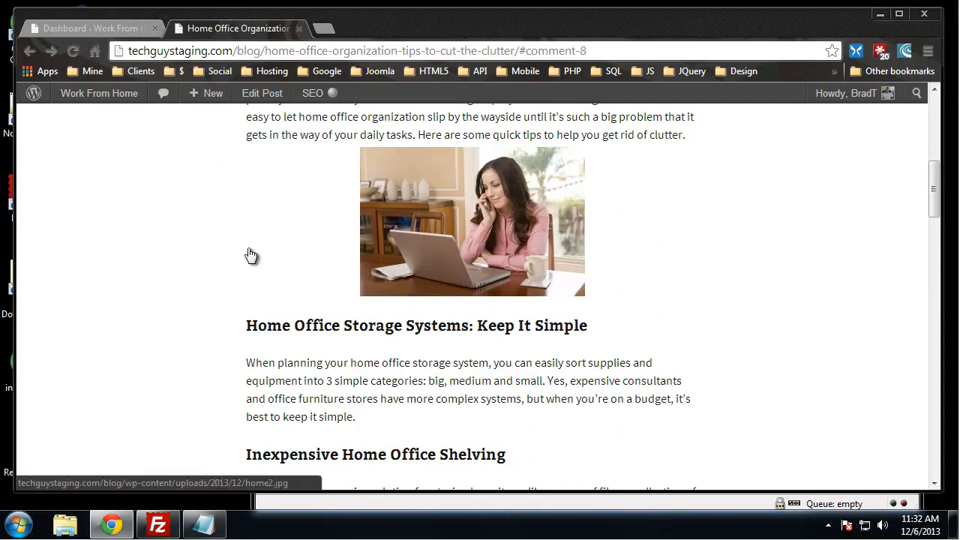
scroll(251, 252, up, 3)
scroll(320, 366, down, 2)
scroll(320, 366, down, 2)
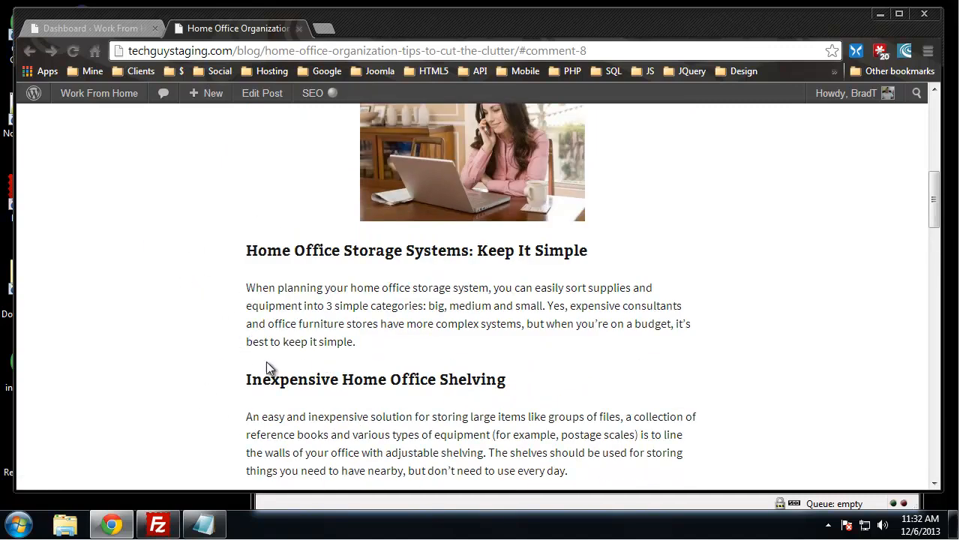
Open the "Home Office Organization: Tips to Cut the Clutter" post for editing in the WordPress admin and show its content as HTML text.
click(88, 28)
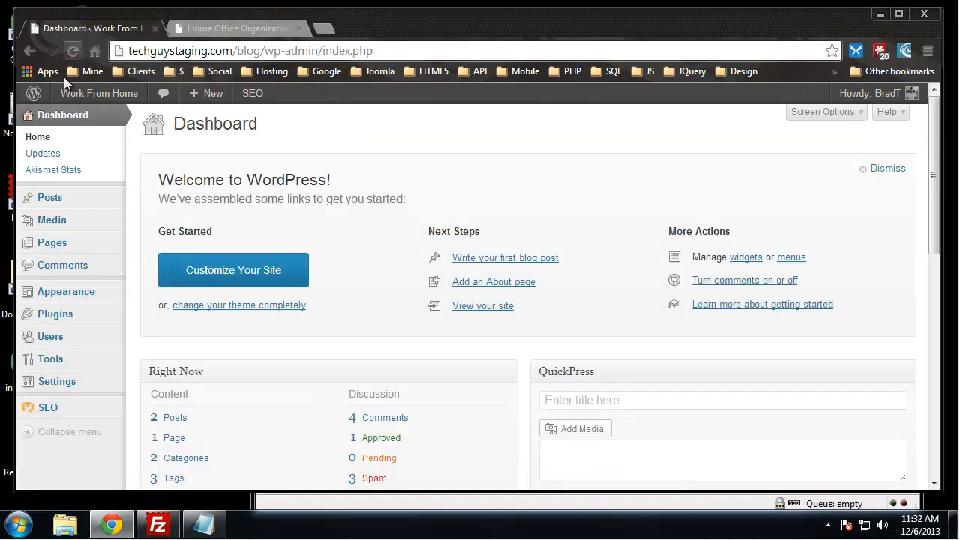
click(67, 208)
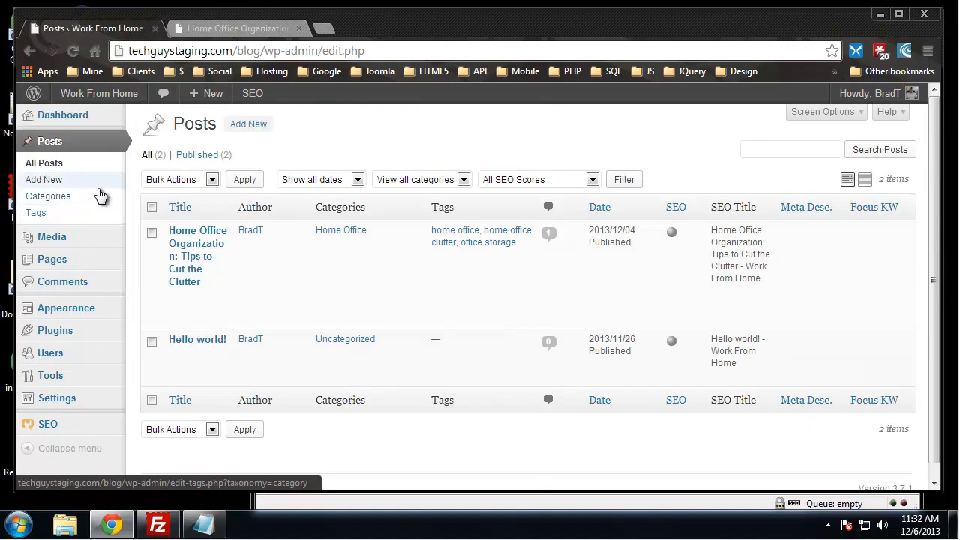
click(194, 237)
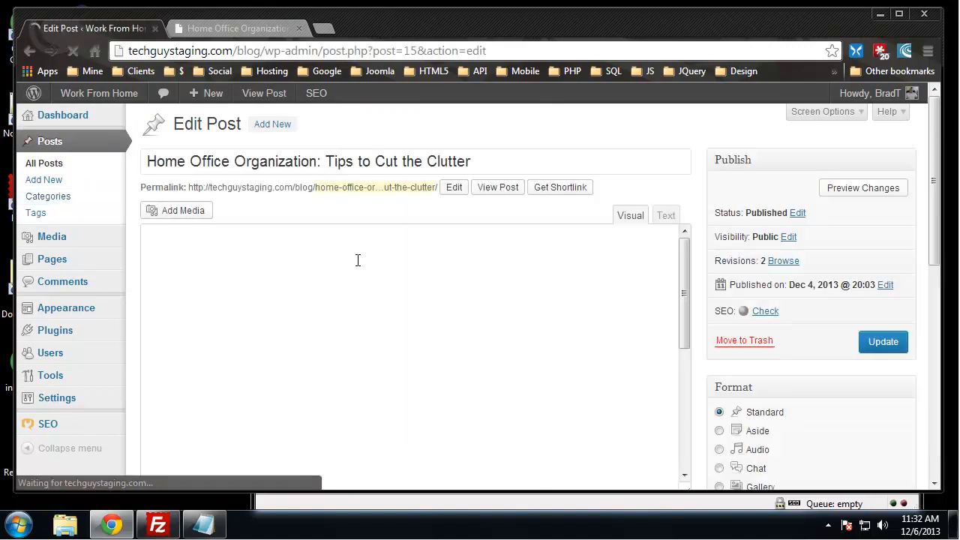
scroll(480, 154, down, 1)
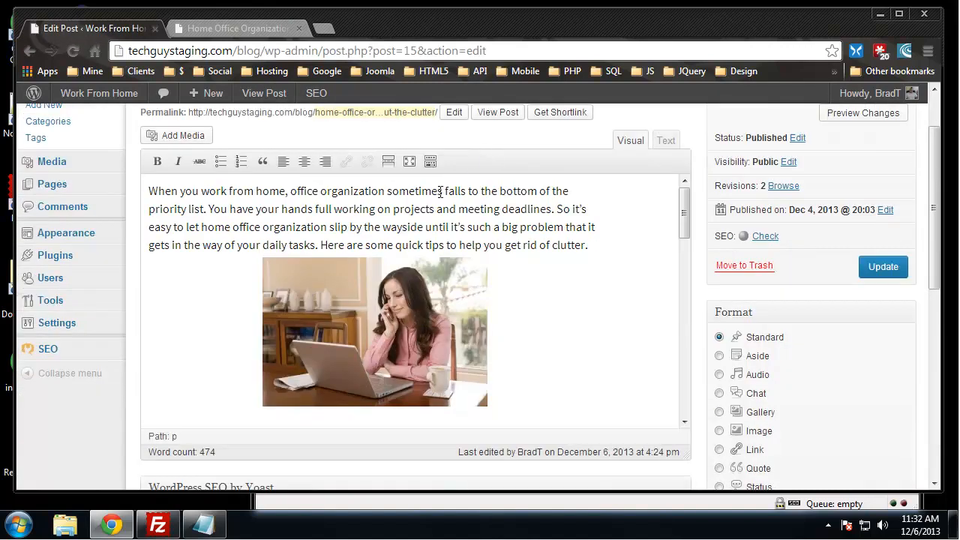
click(663, 275)
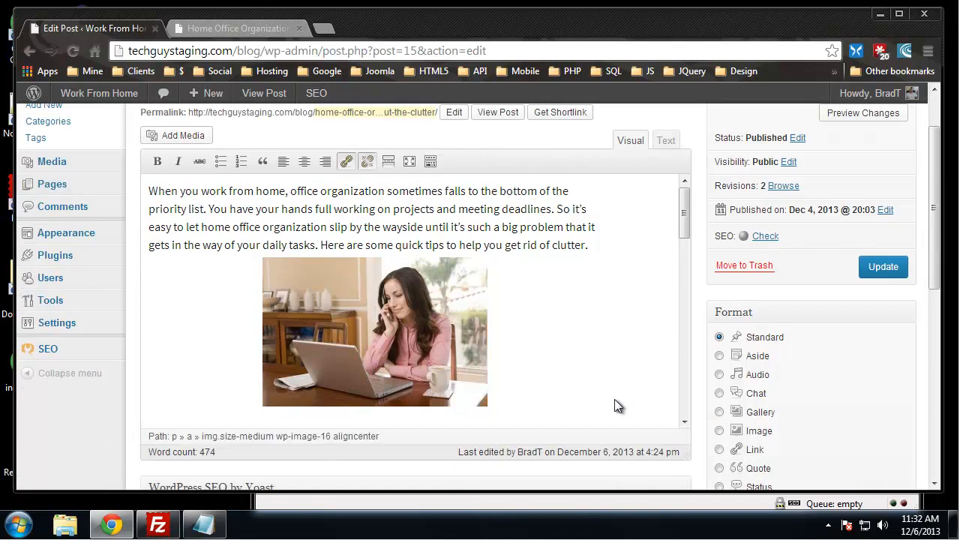
scroll(603, 237, down, 1)
scroll(608, 238, up, 2)
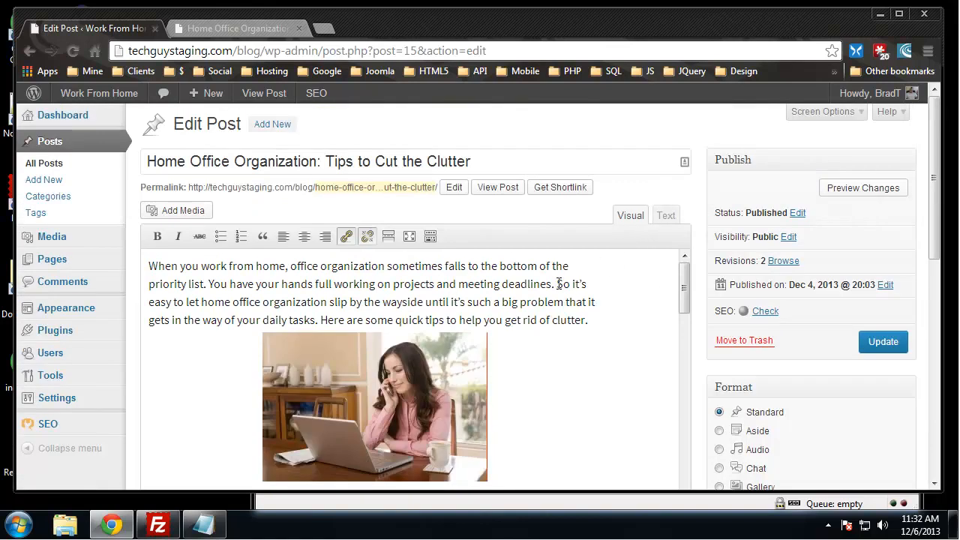
click(666, 216)
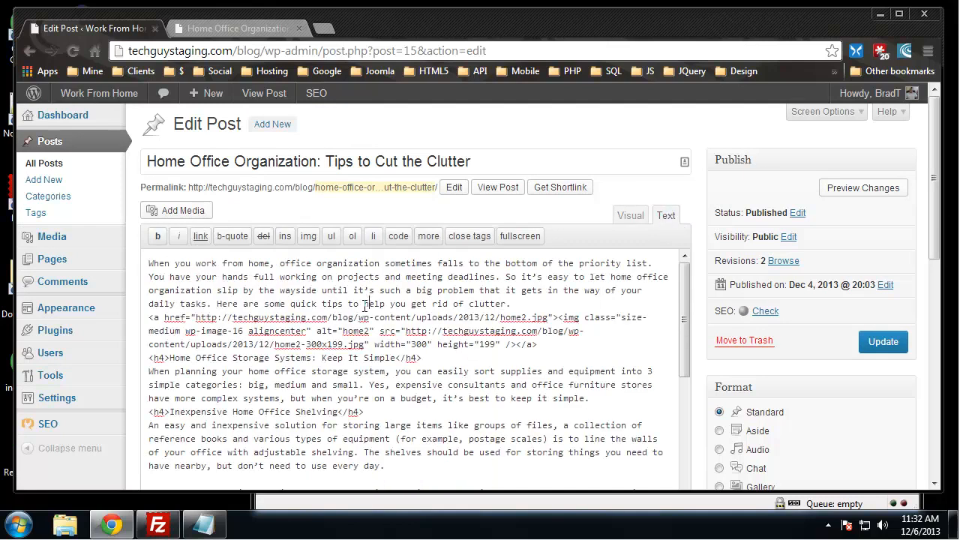
Change the opening and closing tags of the "Home Office Storage Systems: Keep It Simple" heading to h3.
scroll(359, 304, down, 1)
scroll(228, 309, up, 1)
drag(165, 358, 157, 360)
text(3)
drag(418, 359, 413, 358)
text(3)
Search the page for "h4" and change both tags of the "Inexpensive Home Office Shelving" heading to h3.
key(ctrl+f)
text(h4)
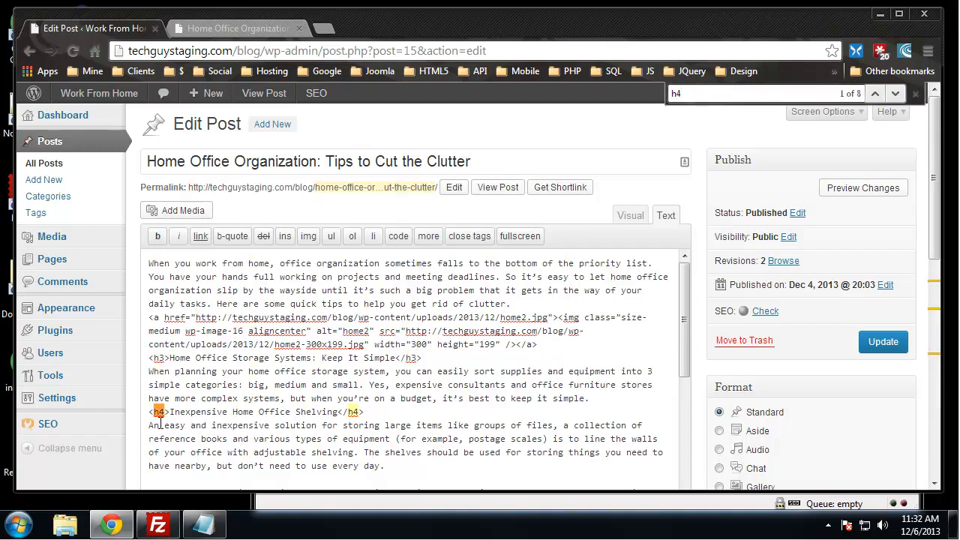
double_click(159, 411)
text(h3)
double_click(352, 412)
text(h3)
Find the next h4 heading, "Storing Home Office Supplies", and change its opening and closing tags to h3.
key(ctrl+f)
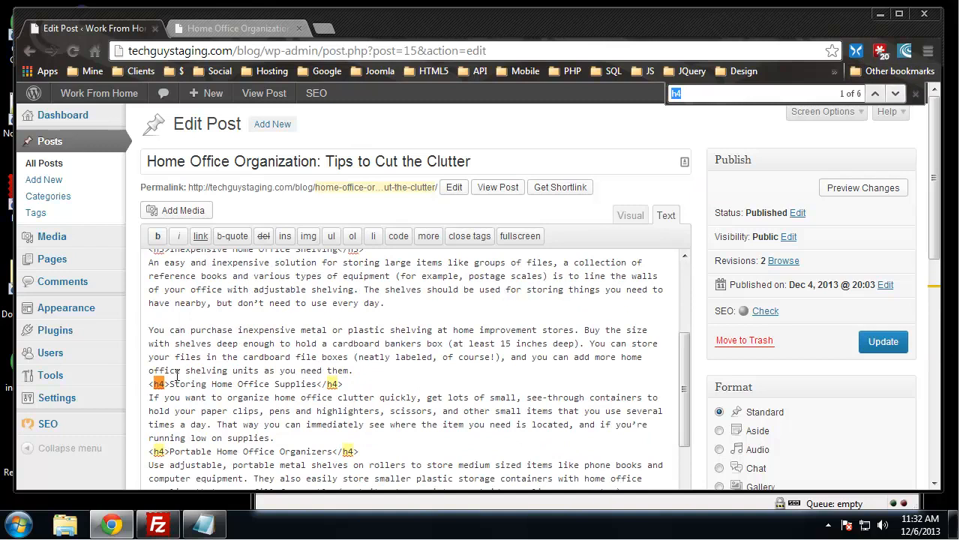
double_click(159, 383)
text(h3)
double_click(334, 384)
text(h3)
Change the closing and opening tags of the "Portable Home Office Organizers" heading to h3.
double_click(348, 451)
text(h3)
double_click(159, 451)
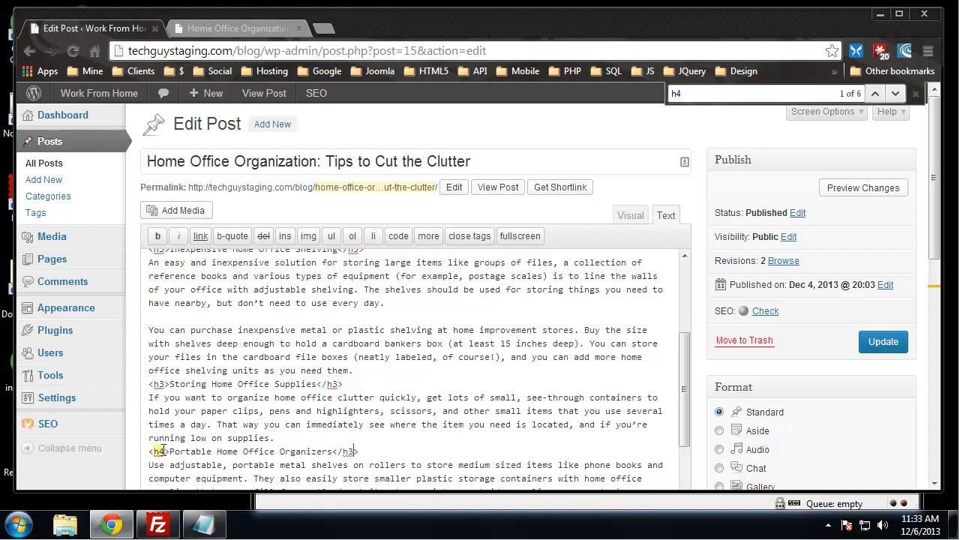
text(h3)
Find the next h4 match and change both tags of the "Low Cost Home Office Storage Tip" heading to h3.
click(894, 94)
double_click(159, 424)
text(h3)
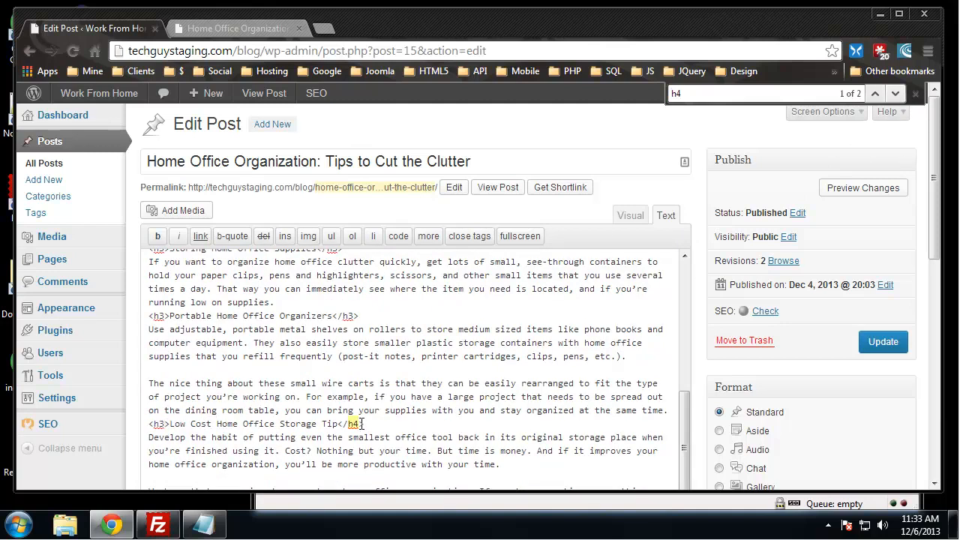
double_click(352, 424)
text(h3)
Check the post's HTML for any remaining h4 tags and update the post.
click(894, 96)
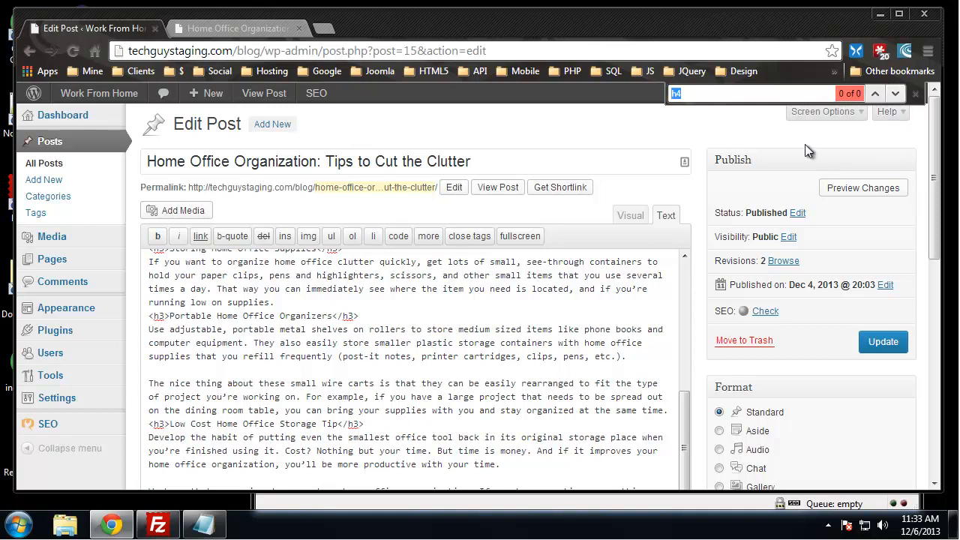
click(895, 93)
click(460, 356)
click(888, 343)
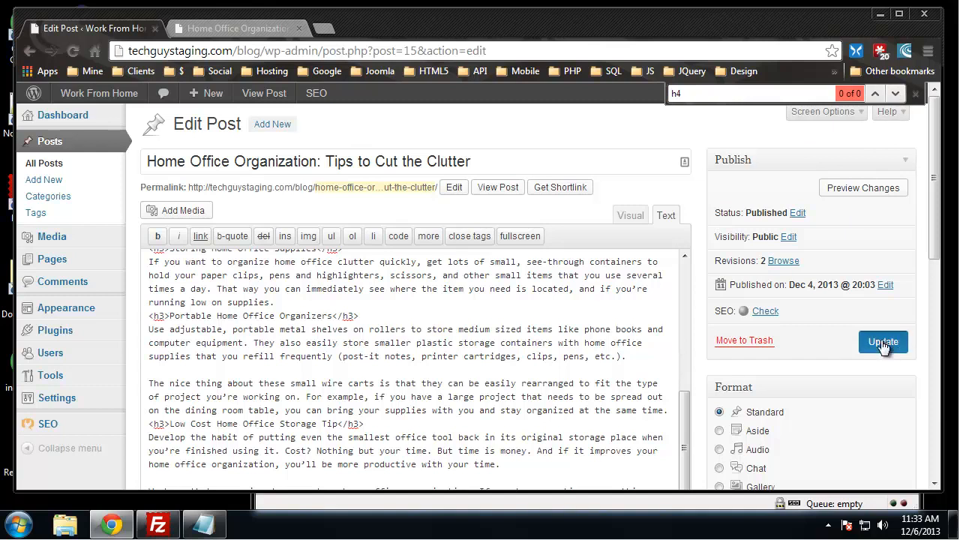
Reload the published post and examine how its h3 subheadings are displayed throughout the article.
click(234, 27)
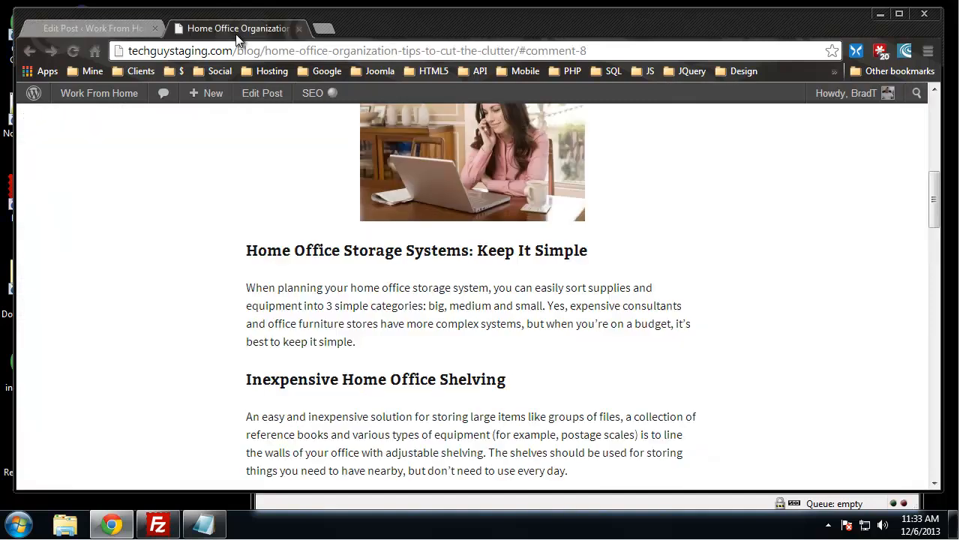
click(73, 51)
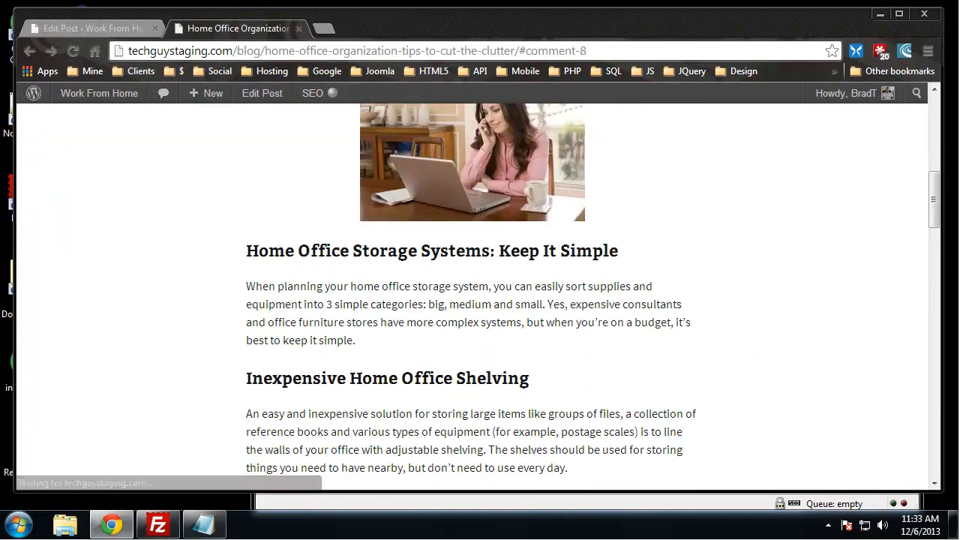
scroll(222, 283, down, 5)
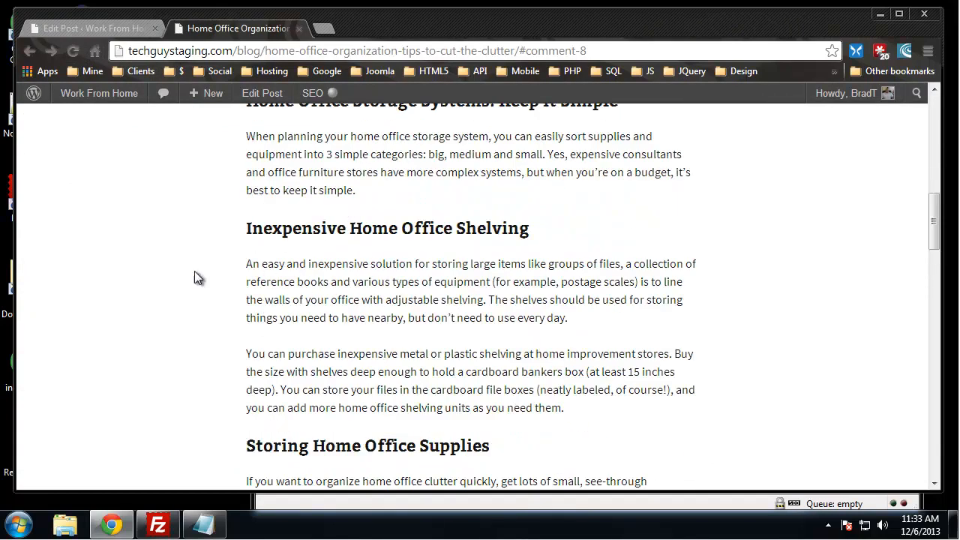
scroll(206, 396, down, 9)
scroll(214, 375, up, 1)
scroll(214, 372, up, 10)
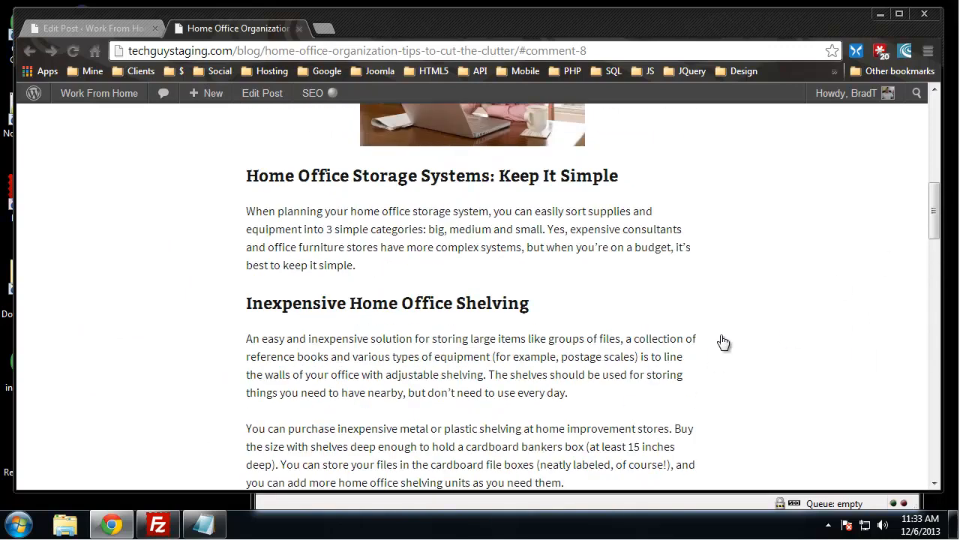
scroll(272, 250, down, 2)
scroll(353, 198, up, 5)
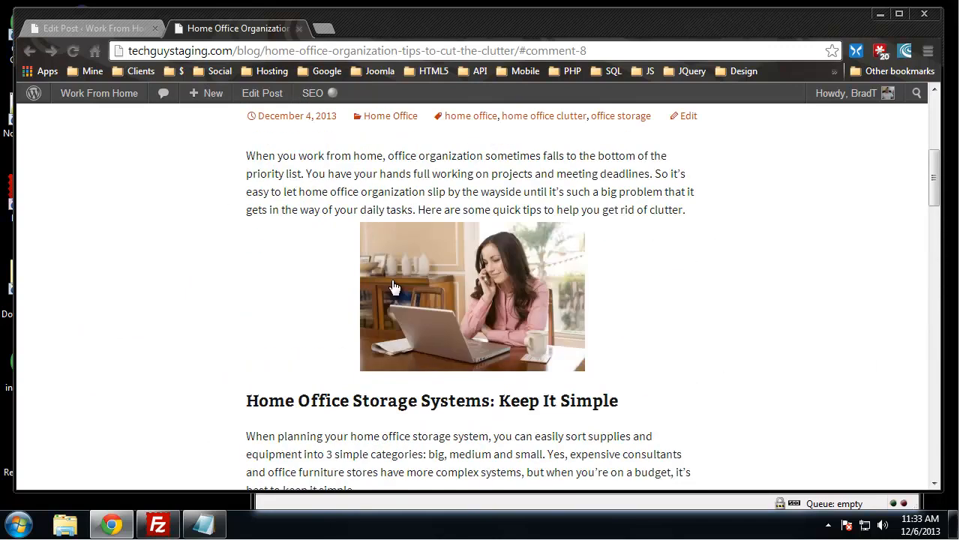
scroll(272, 285, down, 1)
scroll(332, 343, down, 1)
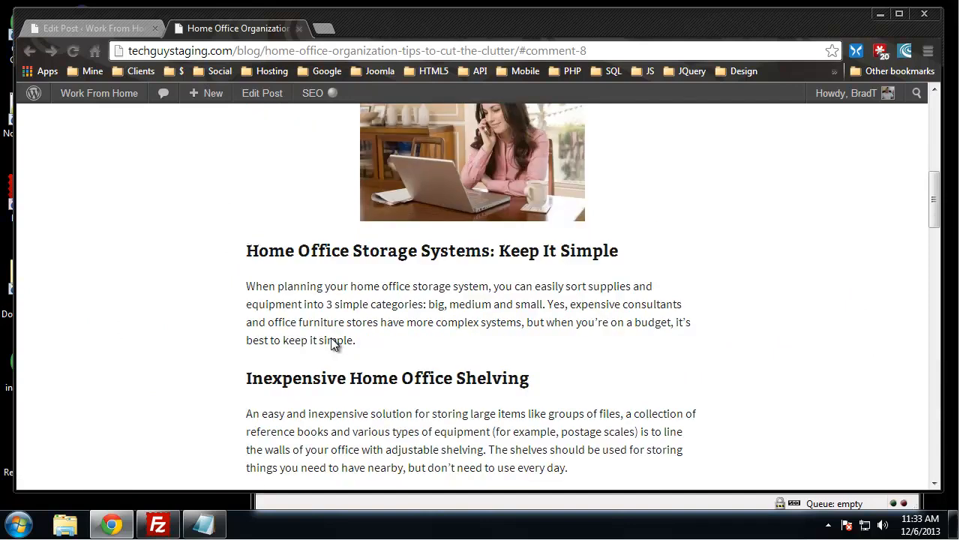
Return to the post editor's visual view and add the line "Office Shelving Types" above the "Storing Home Office Supplies" heading.
click(100, 30)
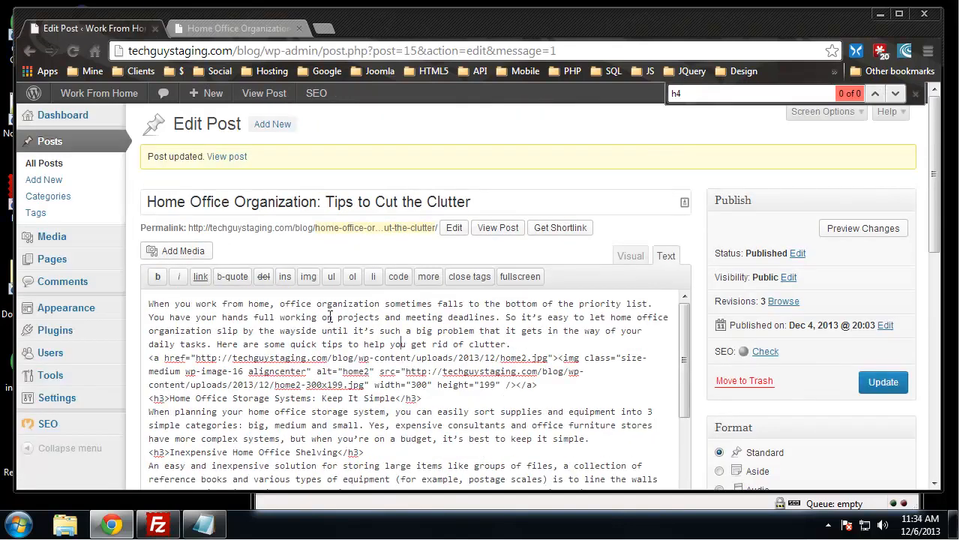
click(630, 256)
scroll(547, 359, down, 1)
scroll(550, 359, down, 2)
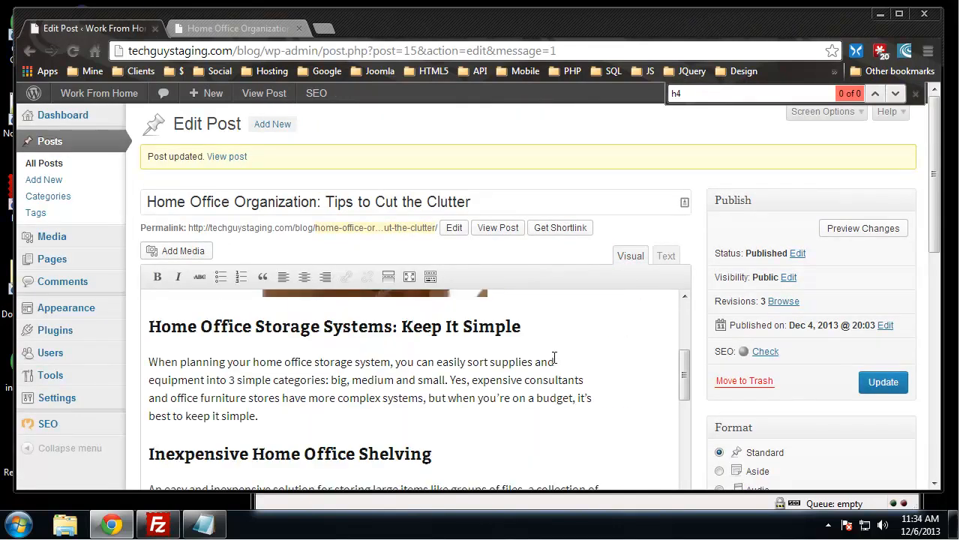
scroll(262, 337, down, 3)
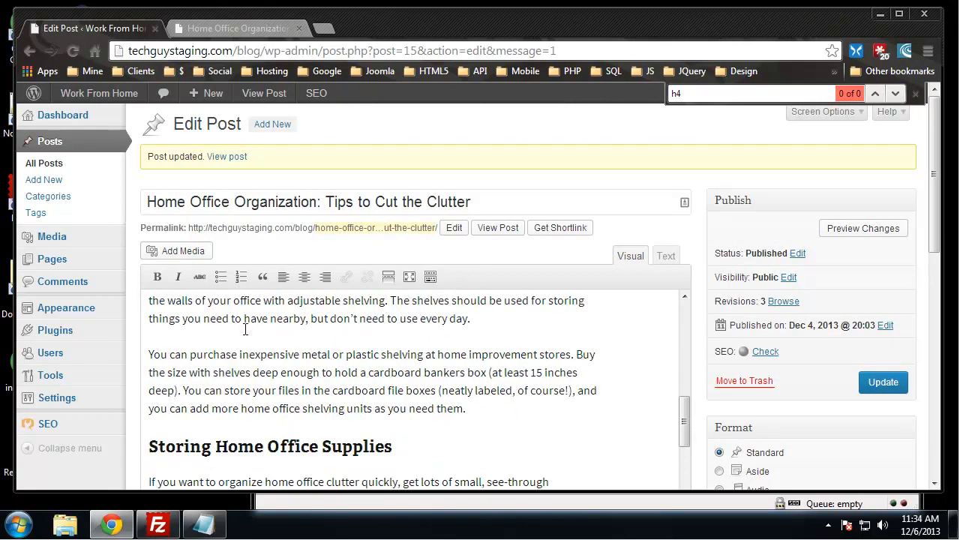
scroll(244, 330, up, 1)
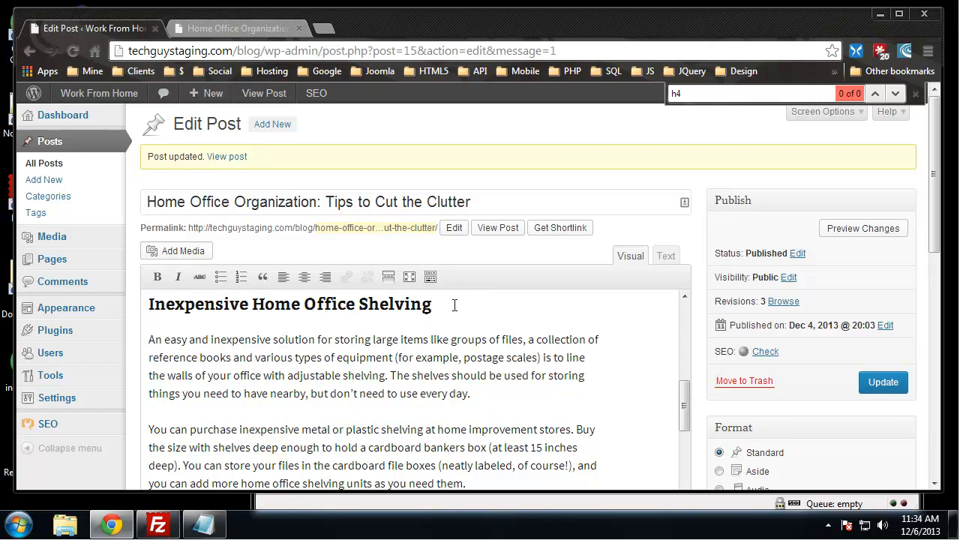
scroll(488, 363, down, 1)
click(485, 414)
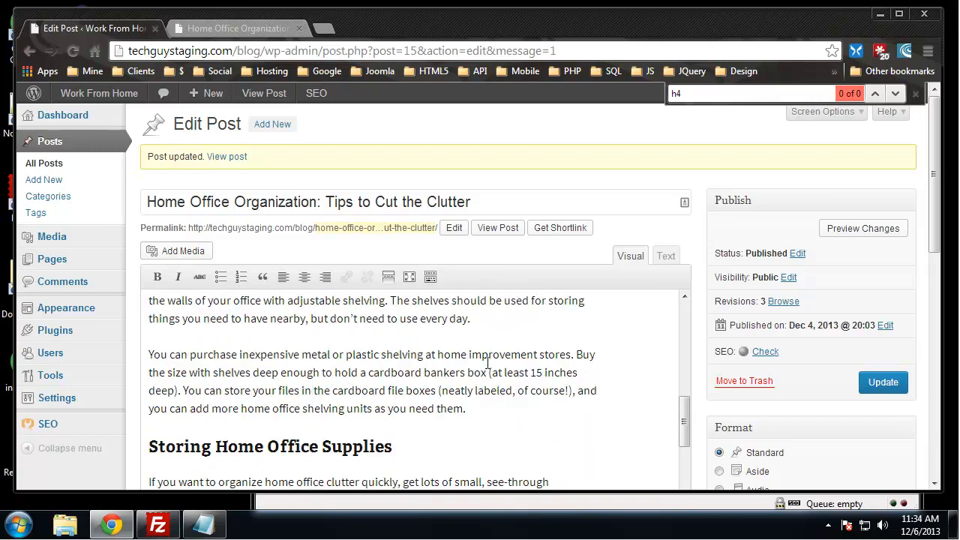
key(Return)
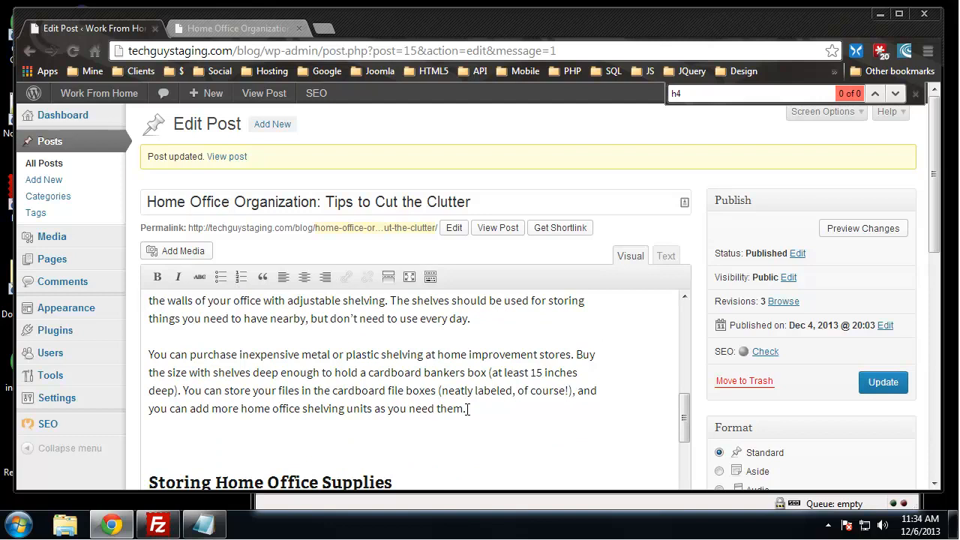
text(Office Shelving Types)
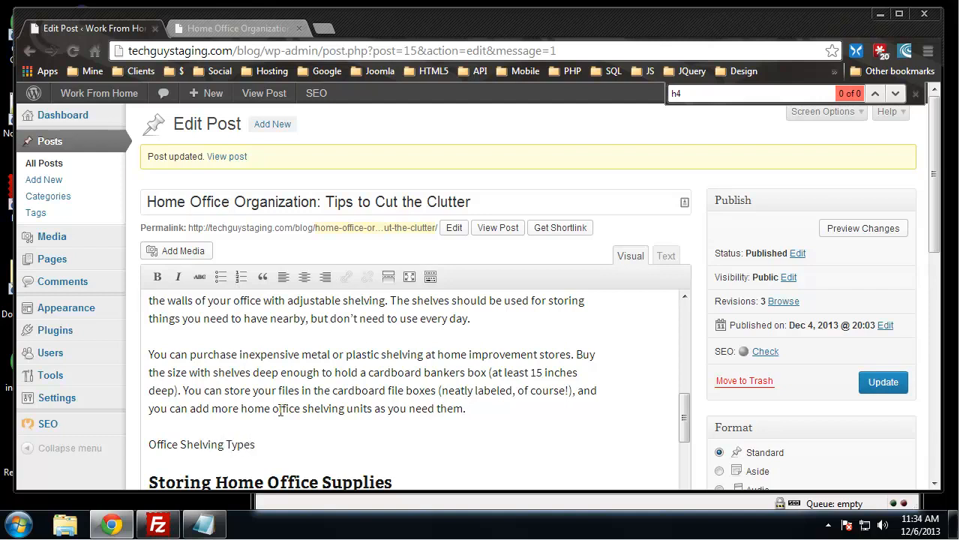
click(381, 354)
scroll(374, 390, up, 1)
scroll(379, 390, down, 2)
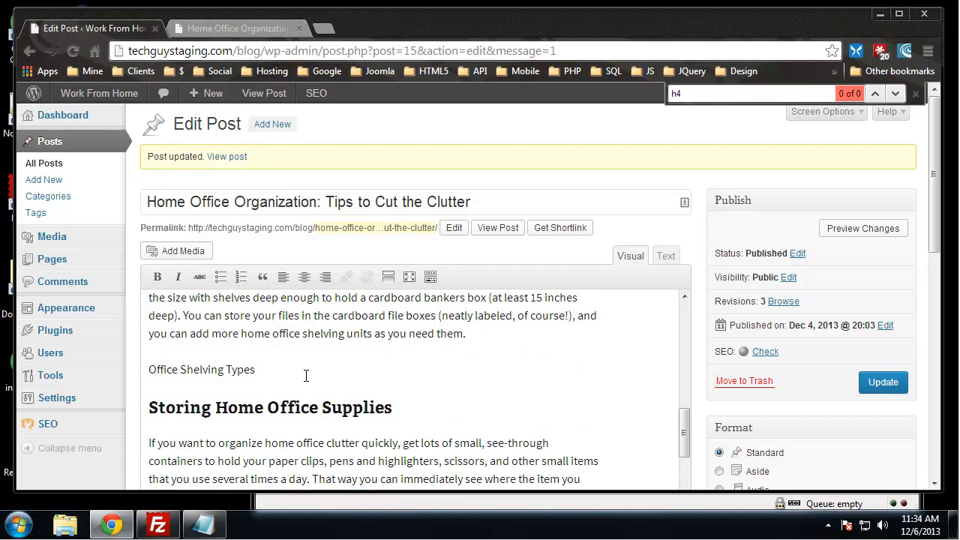
scroll(316, 398, up, 2)
drag(199, 303, 274, 304)
scroll(381, 395, down, 2)
drag(256, 369, 152, 369)
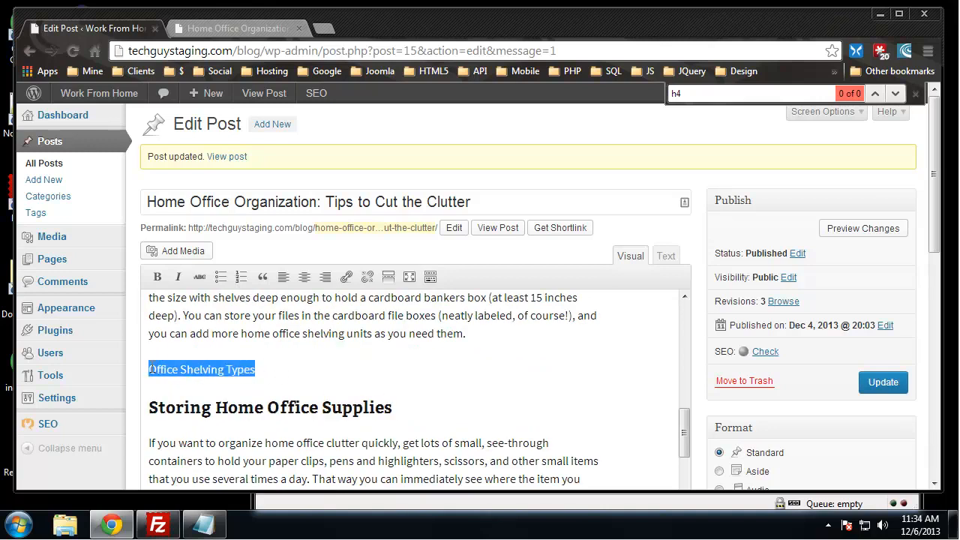
Find the "Office Shelving Types" line in the post's HTML, wrap it in h5 tags and add a line break after it.
click(665, 256)
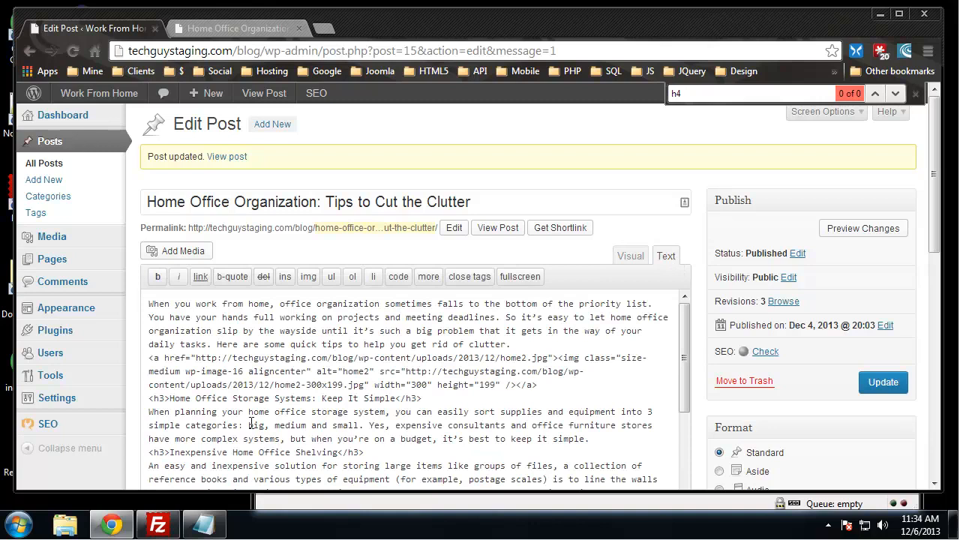
scroll(251, 424, down, 1)
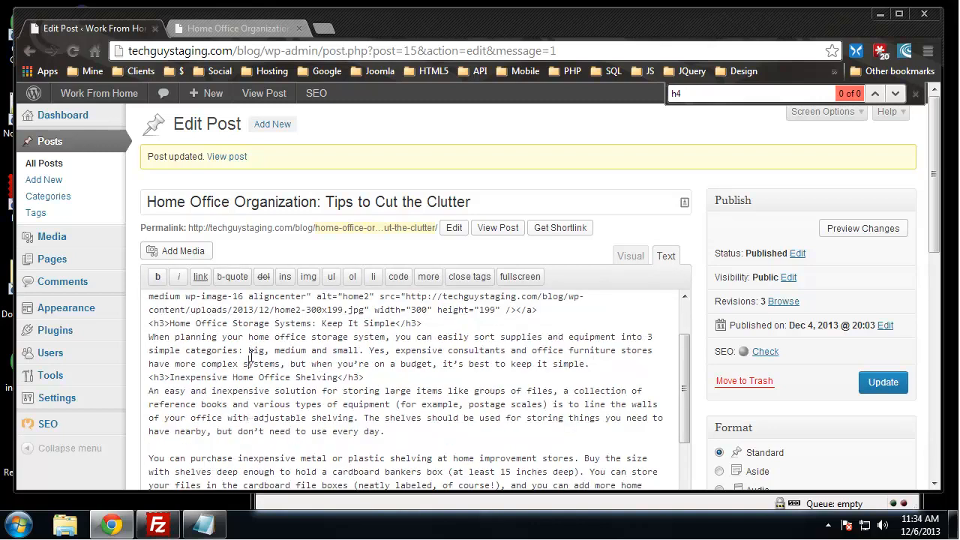
key(ctrl+f)
text(shelving)
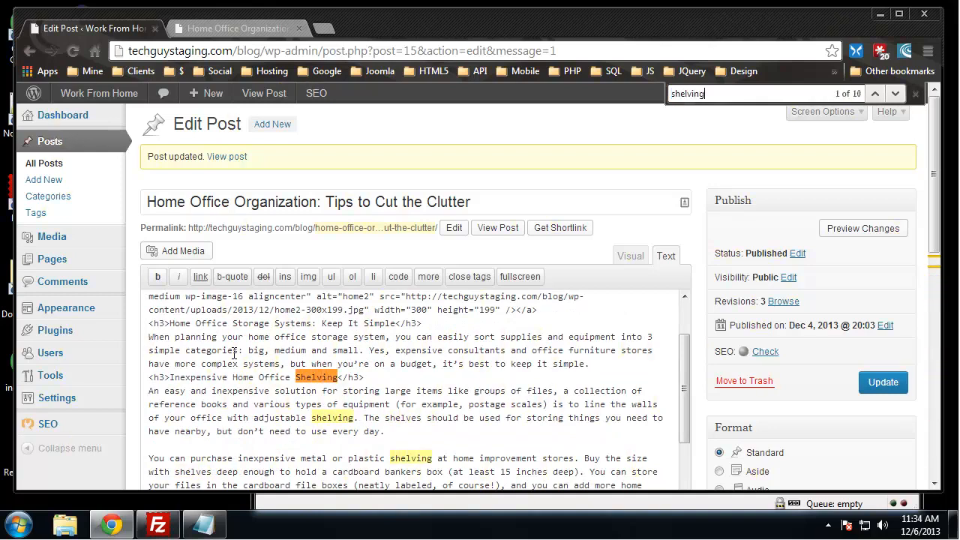
text( typ)
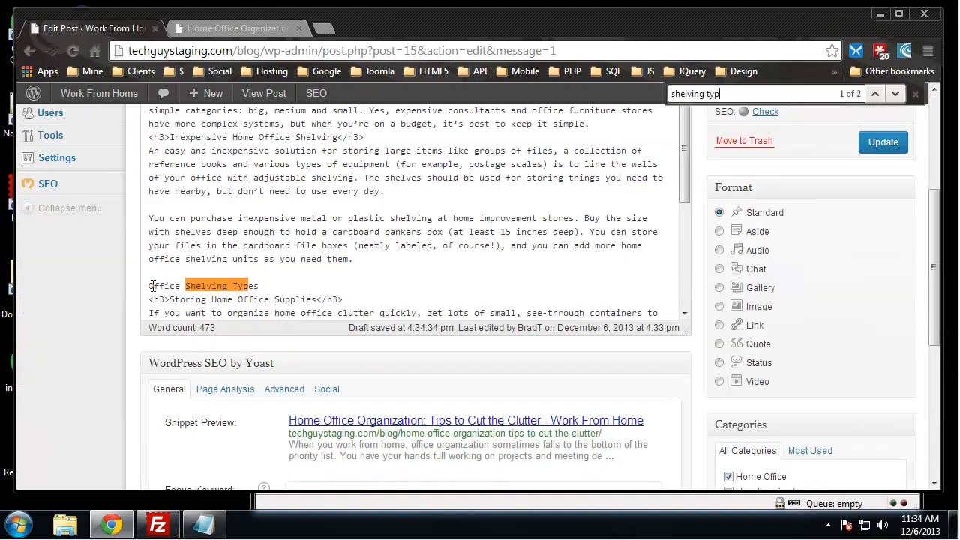
text(<h5)
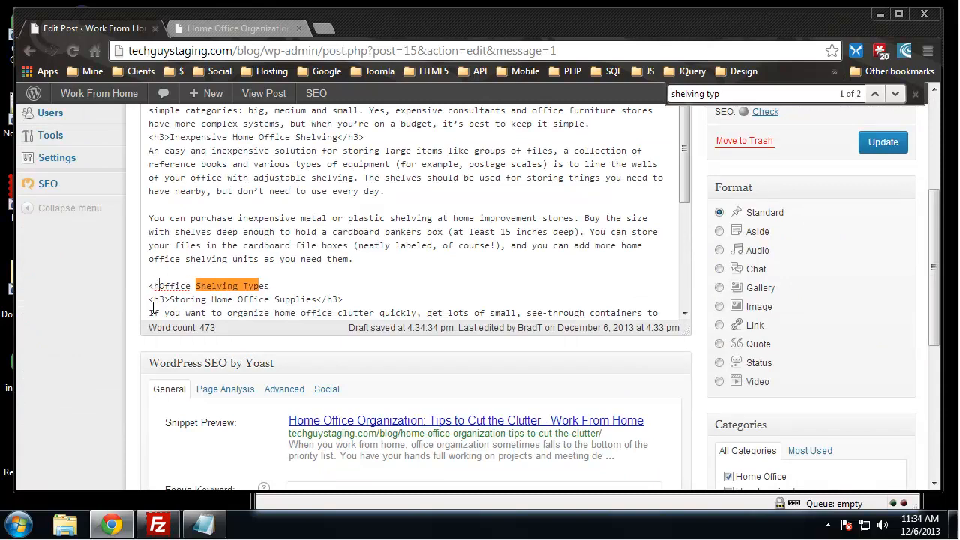
text(>)
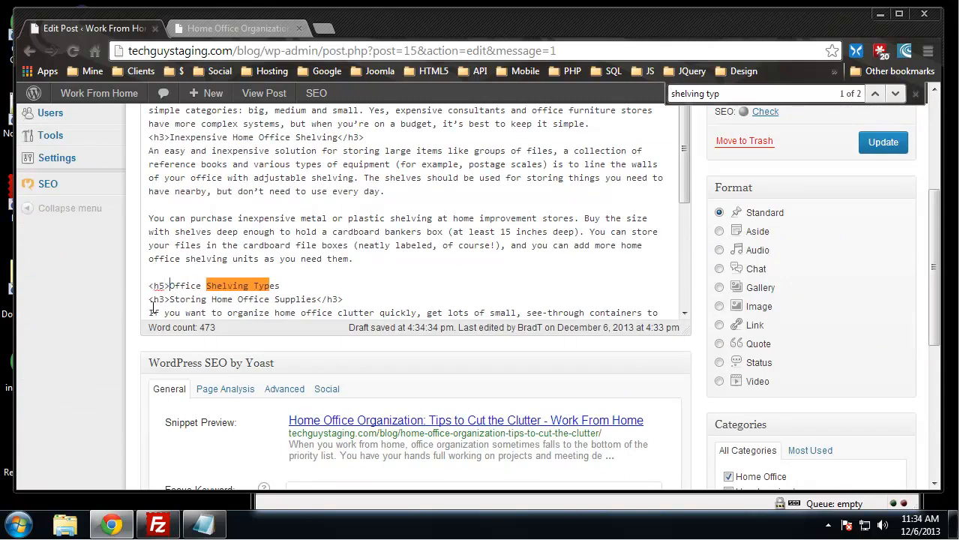
click(286, 288)
key(BackSpace)
text(5>)
key(Return)
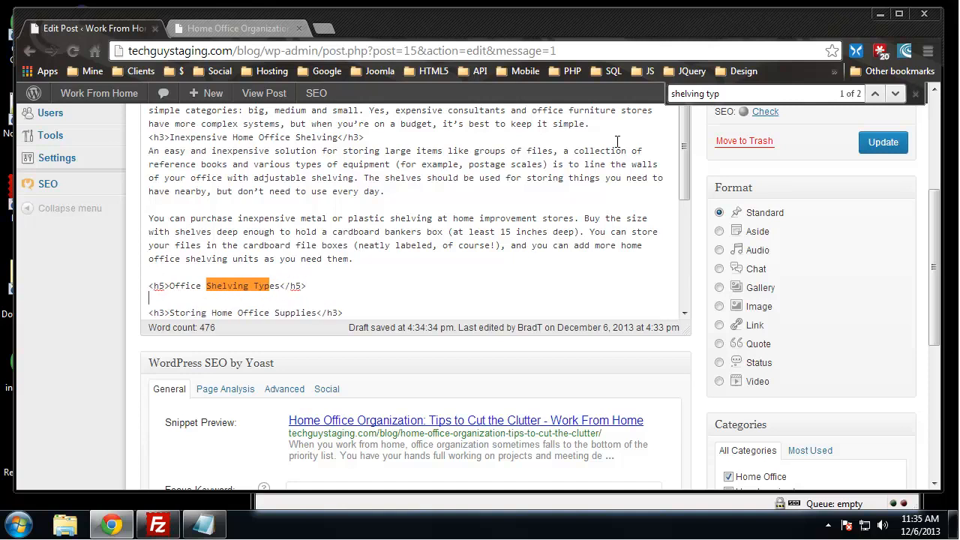
In the visual view, add the lines "Metal Shelf", "Wood Shelf" and "Plastic Shelf" beneath the "Office Shelving Types" heading.
scroll(738, 255, up, 2)
scroll(660, 229, up, 3)
click(630, 167)
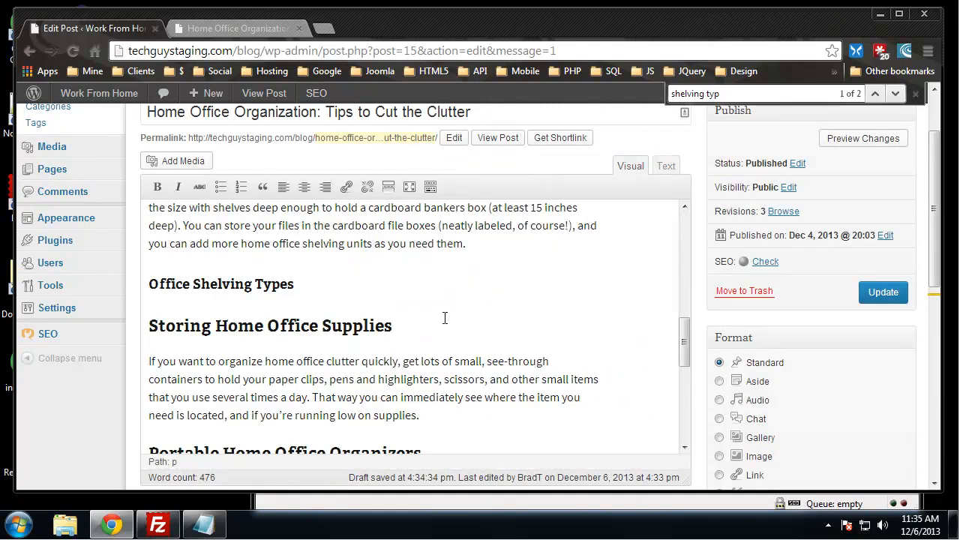
click(280, 294)
key(Return)
text(Me)
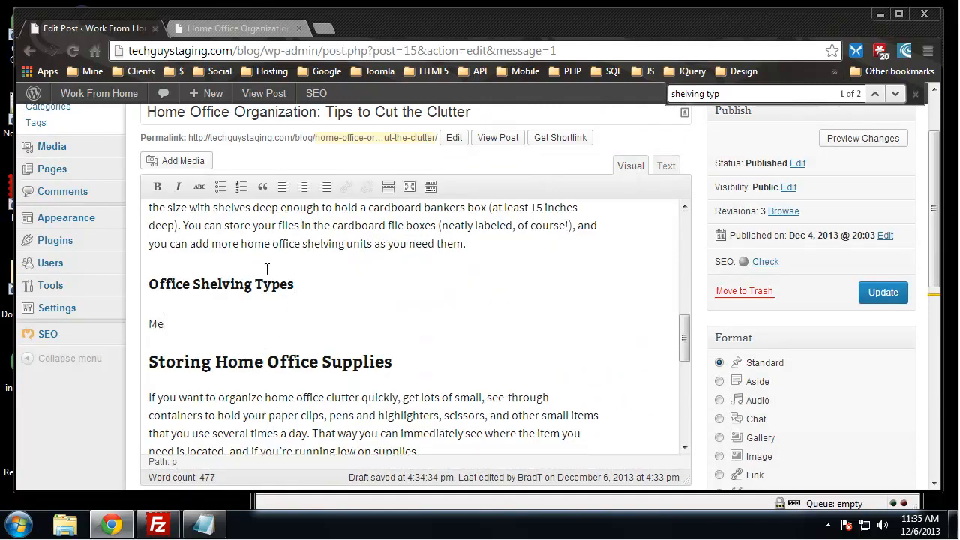
text(tal Shelf)
key(Return)
text(Wood Shelf)
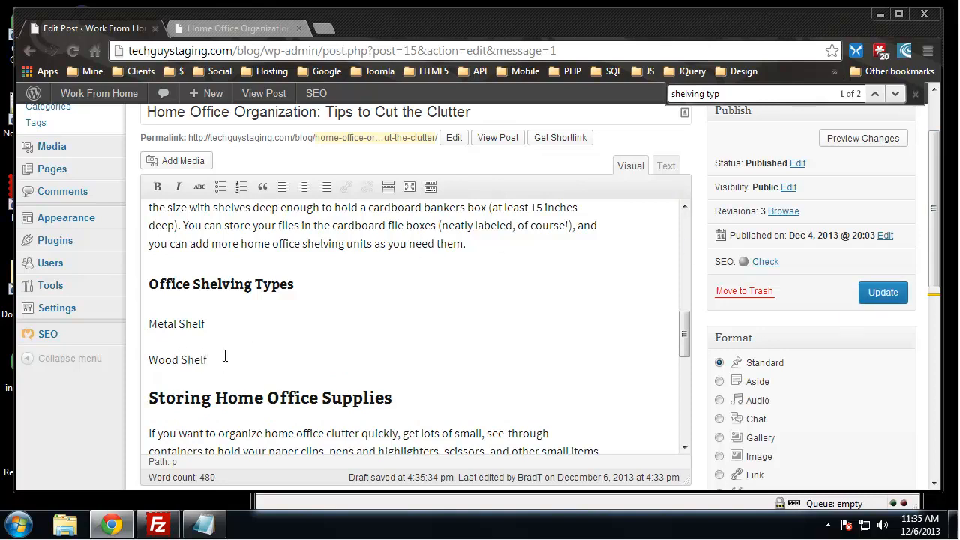
key(Return)
text(Plas)
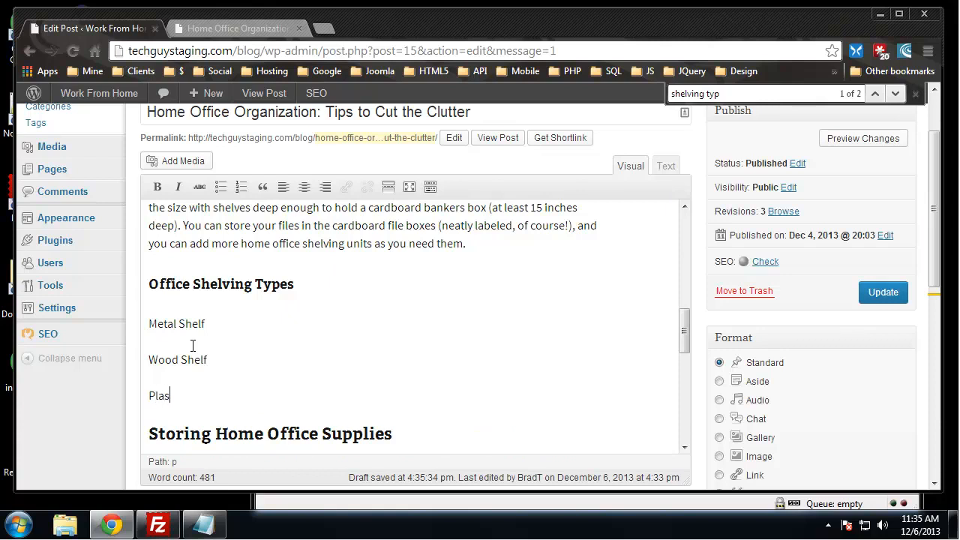
text(tic She)
key(BackSpace)
text(lf)
Format the three shelf type lines as a bulleted list and update the post.
drag(216, 398, 150, 321)
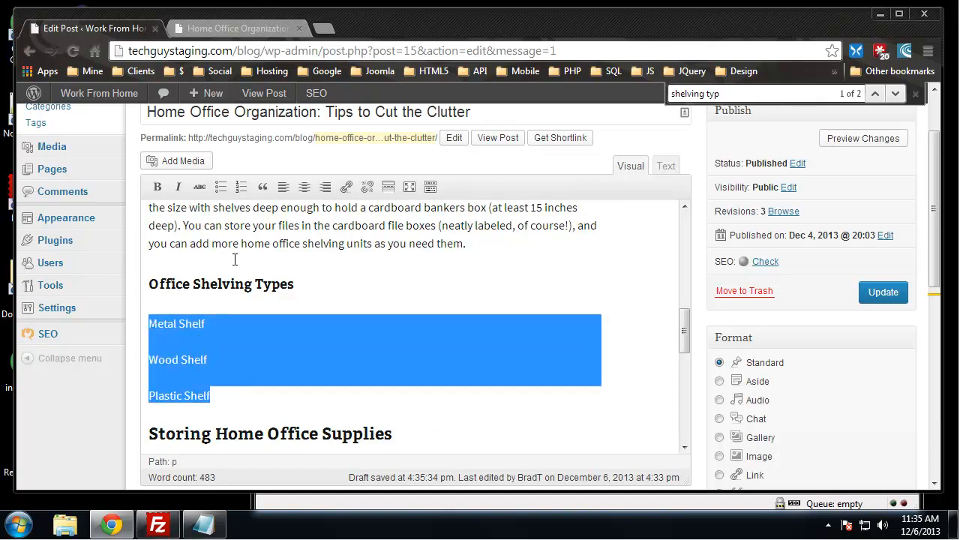
click(219, 191)
click(365, 373)
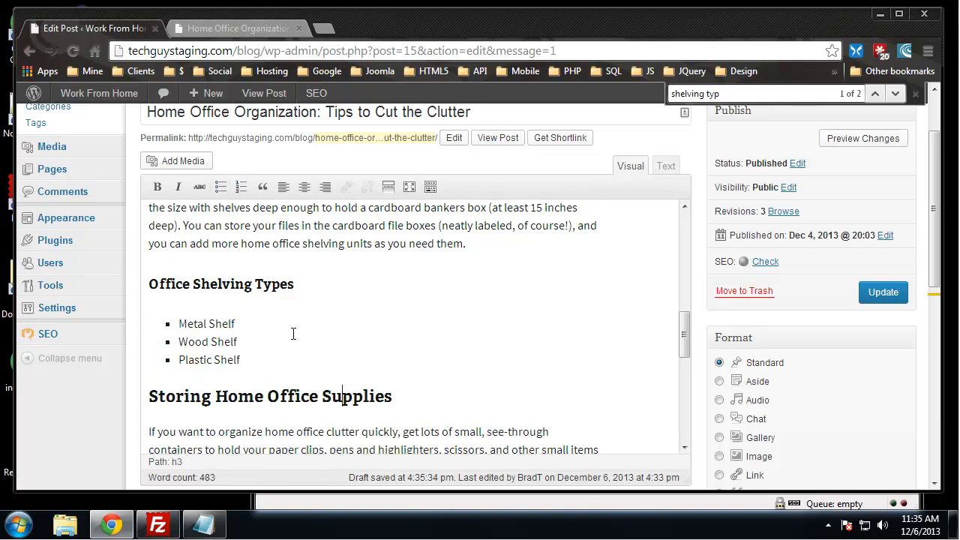
click(212, 301)
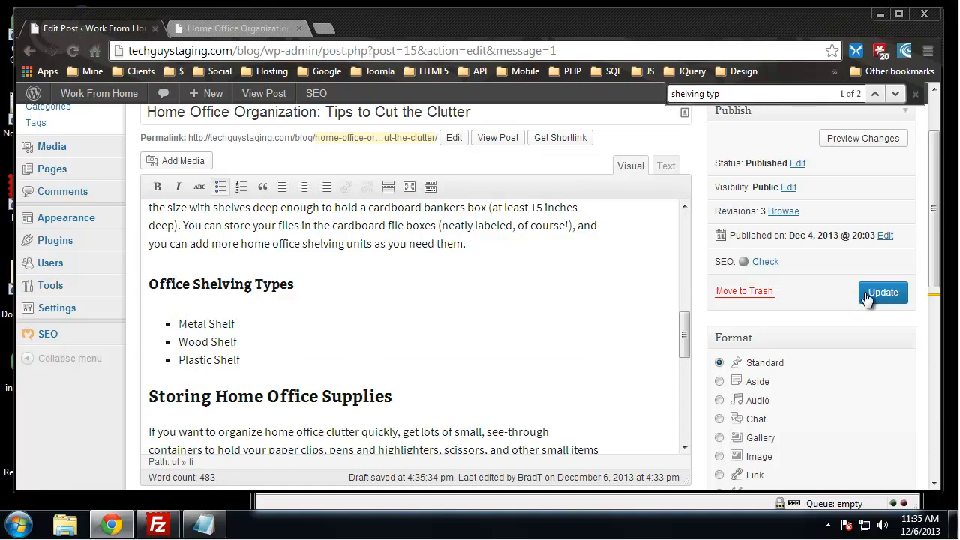
click(878, 293)
Reload the published post and examine how the "Office Shelving Types" subheading and its list appear under the "Inexpensive Home Office Shelving" section.
click(232, 28)
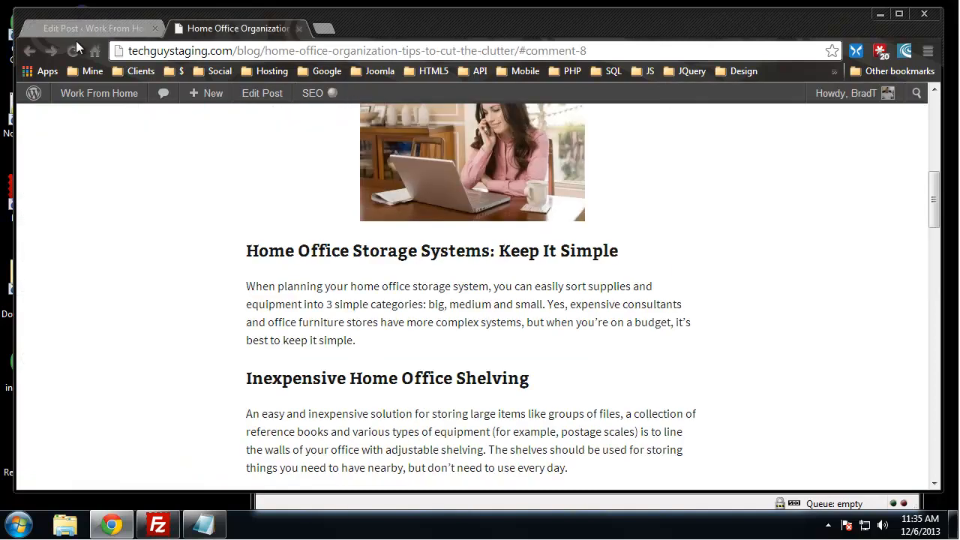
click(74, 50)
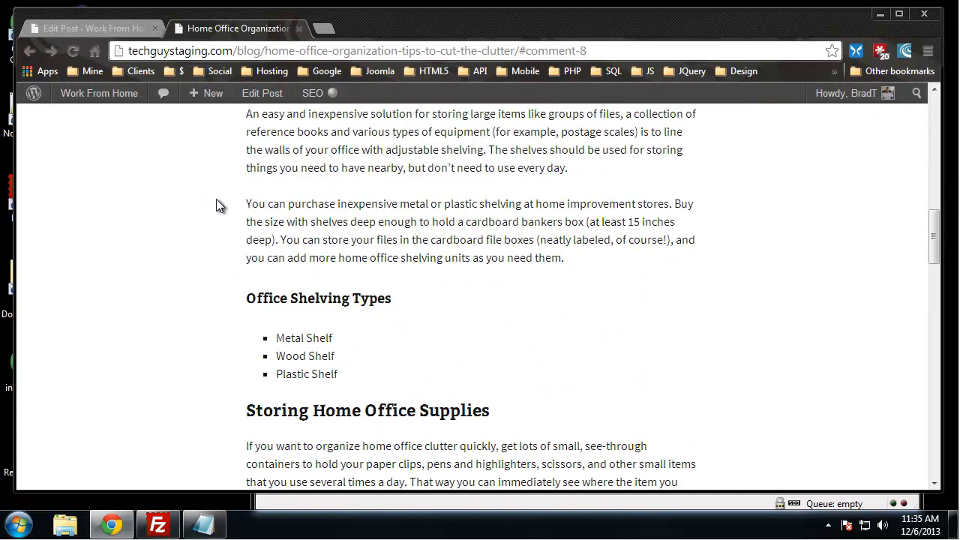
scroll(398, 432, up, 2)
drag(401, 450, 253, 448)
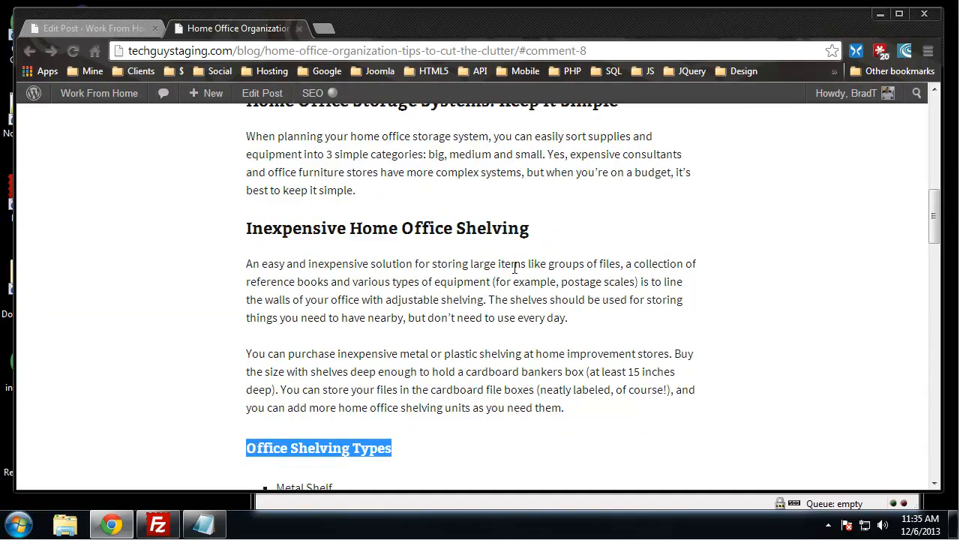
drag(536, 234, 241, 231)
scroll(138, 294, down, 2)
scroll(150, 284, up, 2)
scroll(173, 322, down, 1)
click(349, 384)
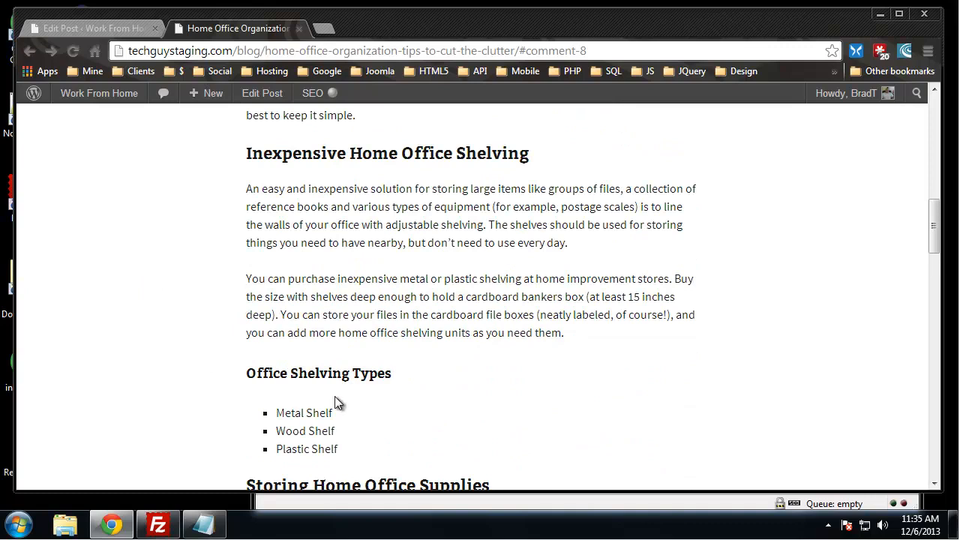
drag(393, 374, 243, 375)
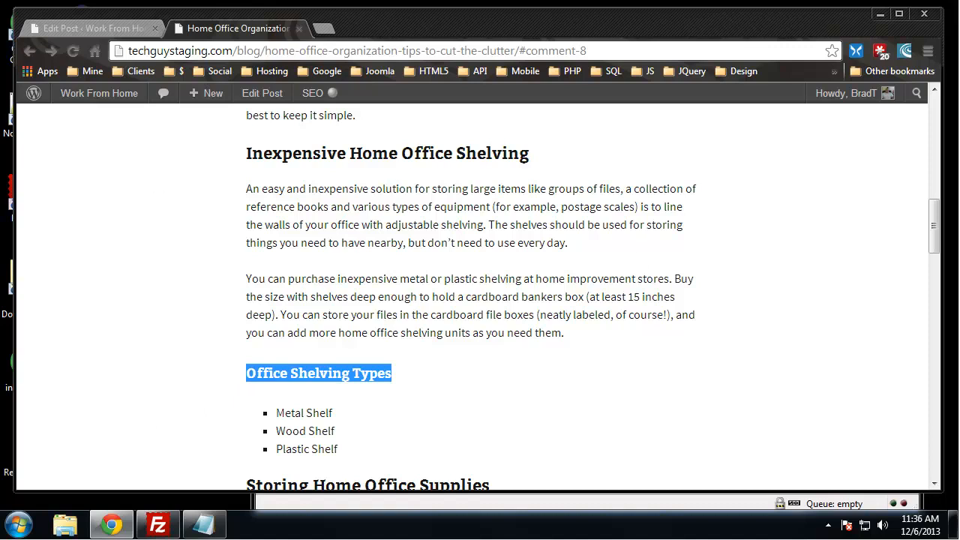
scroll(546, 274, up, 6)
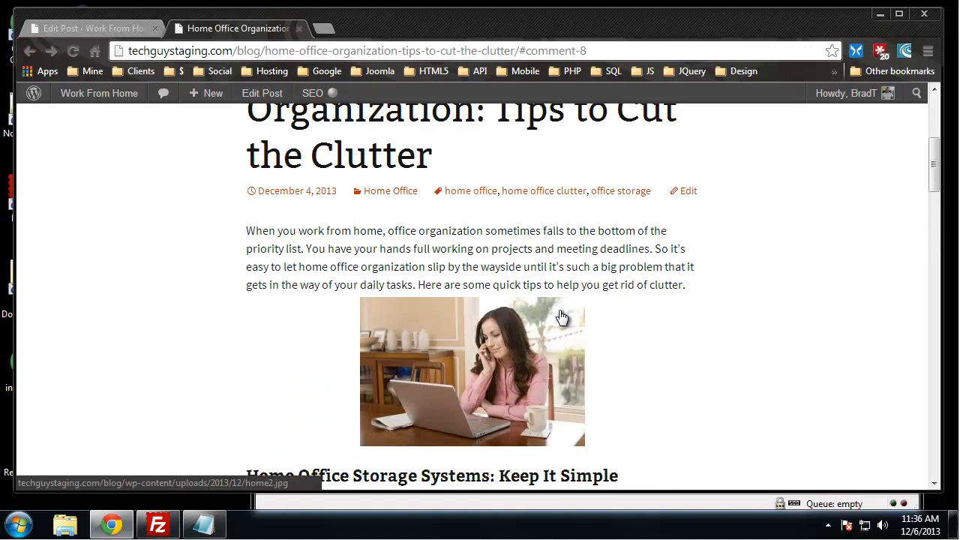
scroll(561, 317, down, 2)
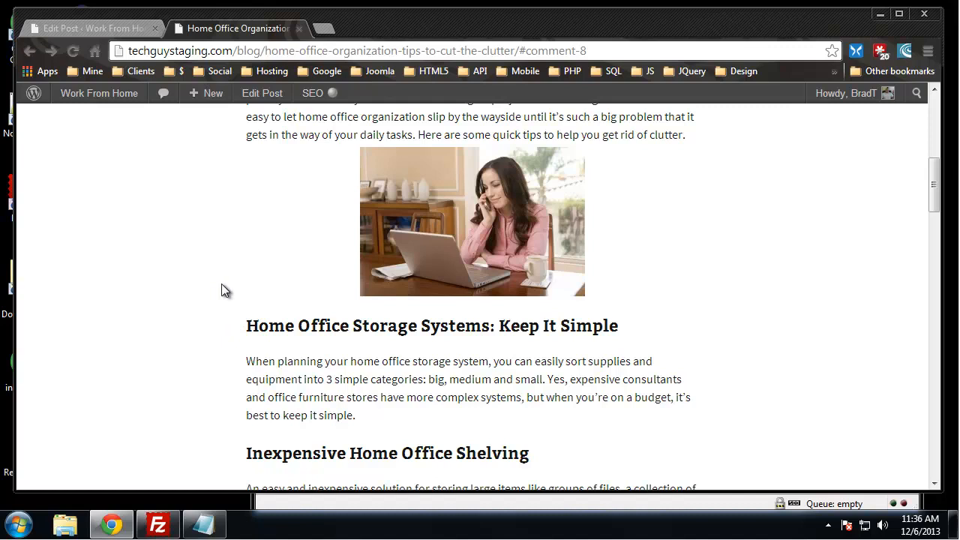
scroll(229, 284, up, 2)
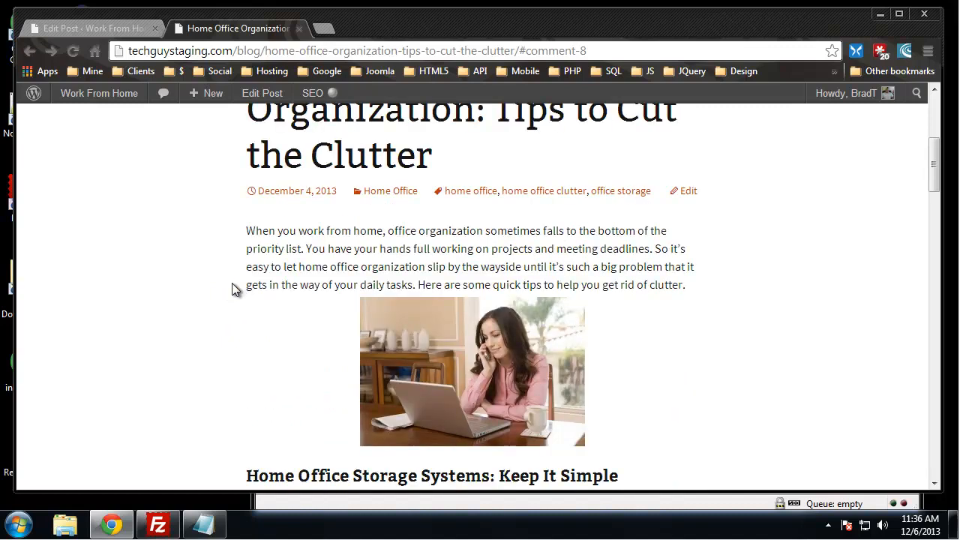